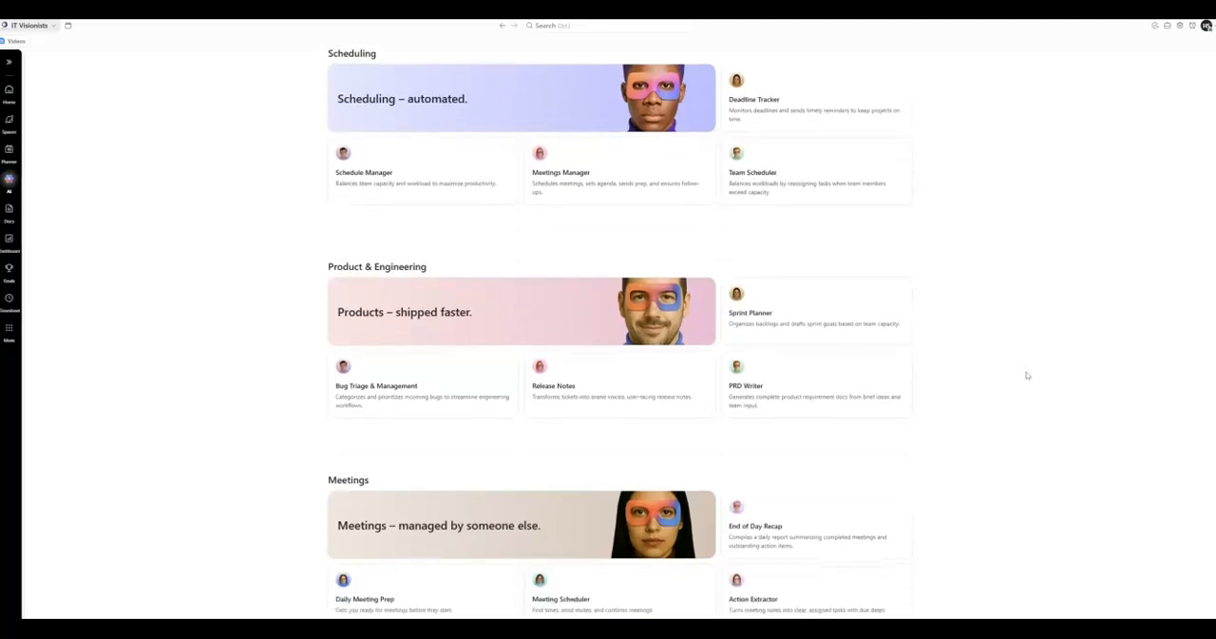
# Look through the Super Agent template categories, from Scheduling down past C-Suite.
pyautogui.scroll(-5, 1028, 375)
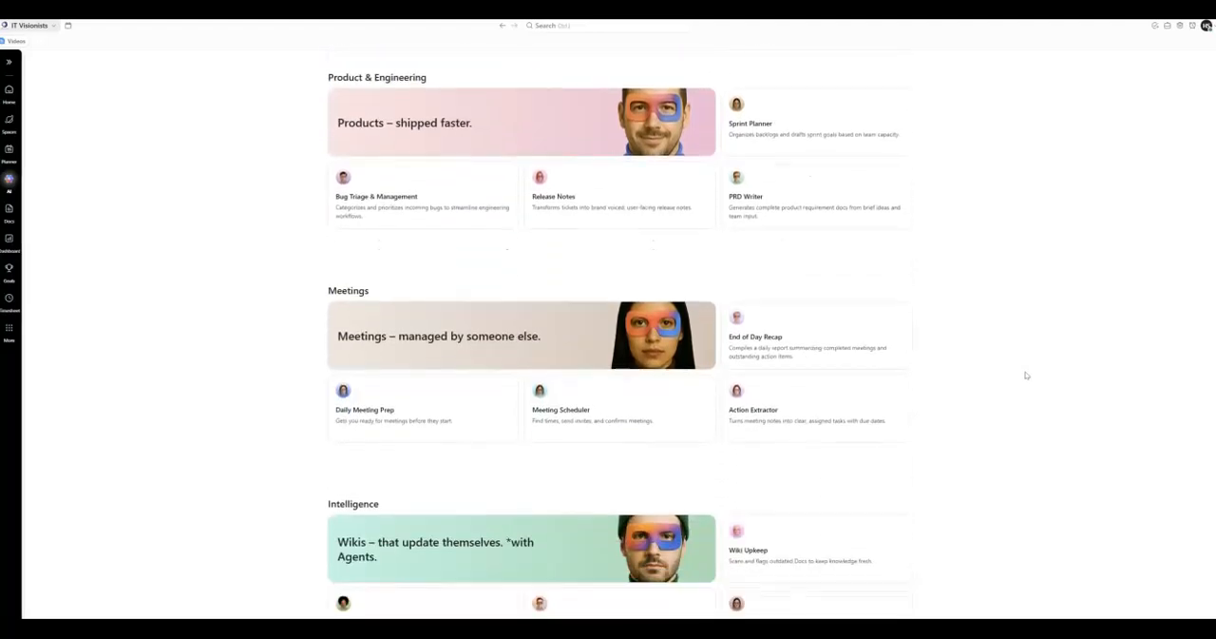
pyautogui.scroll(-2, 1027, 375)
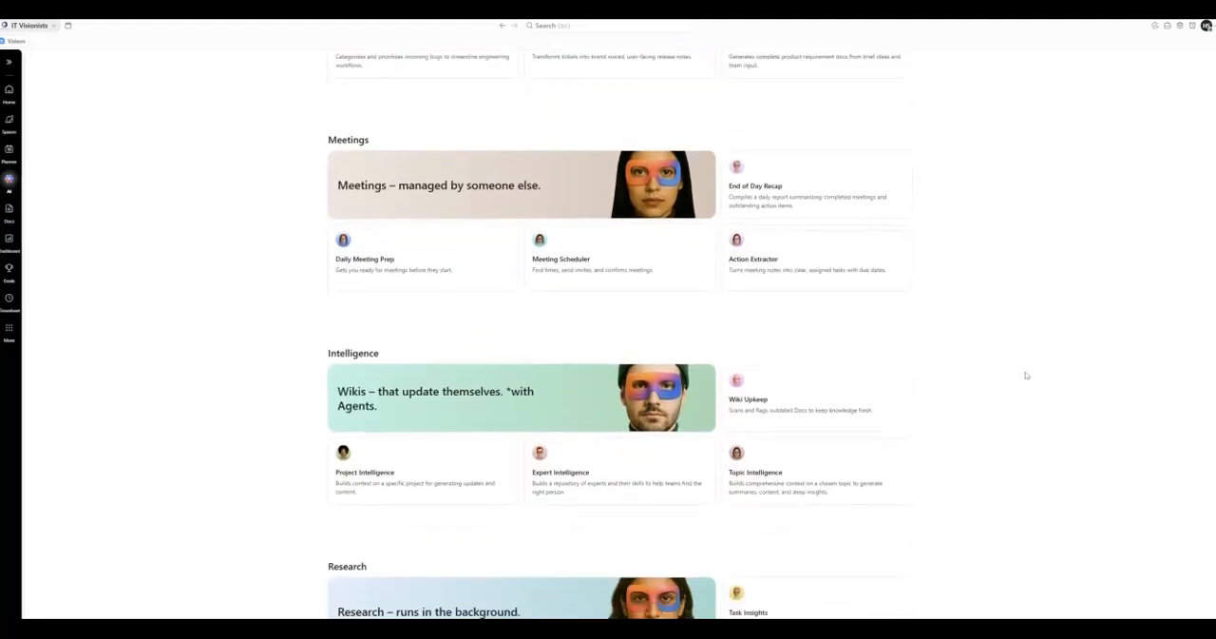
pyautogui.scroll(-4, 1026, 375)
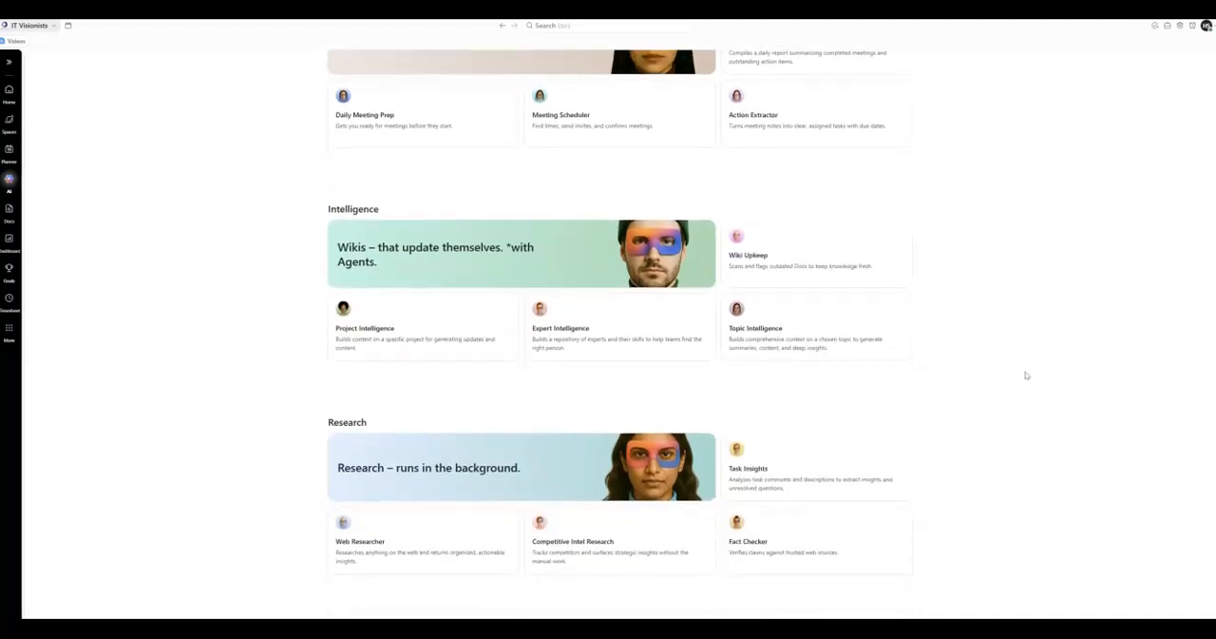
pyautogui.scroll(-3, 1027, 376)
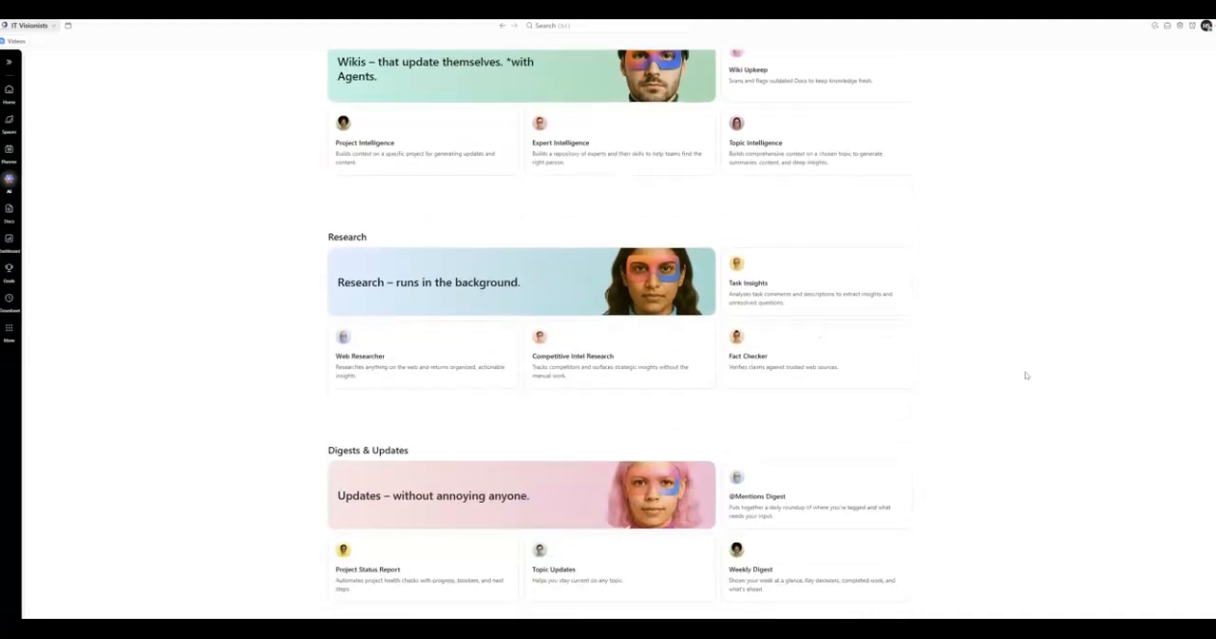
pyautogui.scroll(-5, 1027, 376)
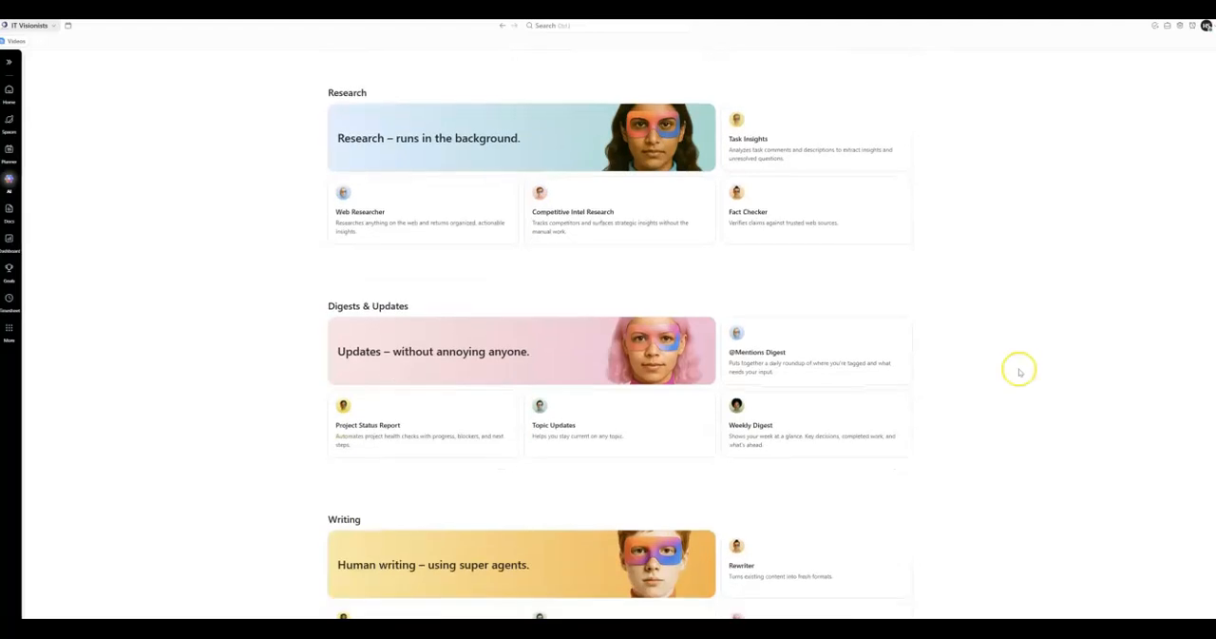
pyautogui.scroll(-3, 1019, 373)
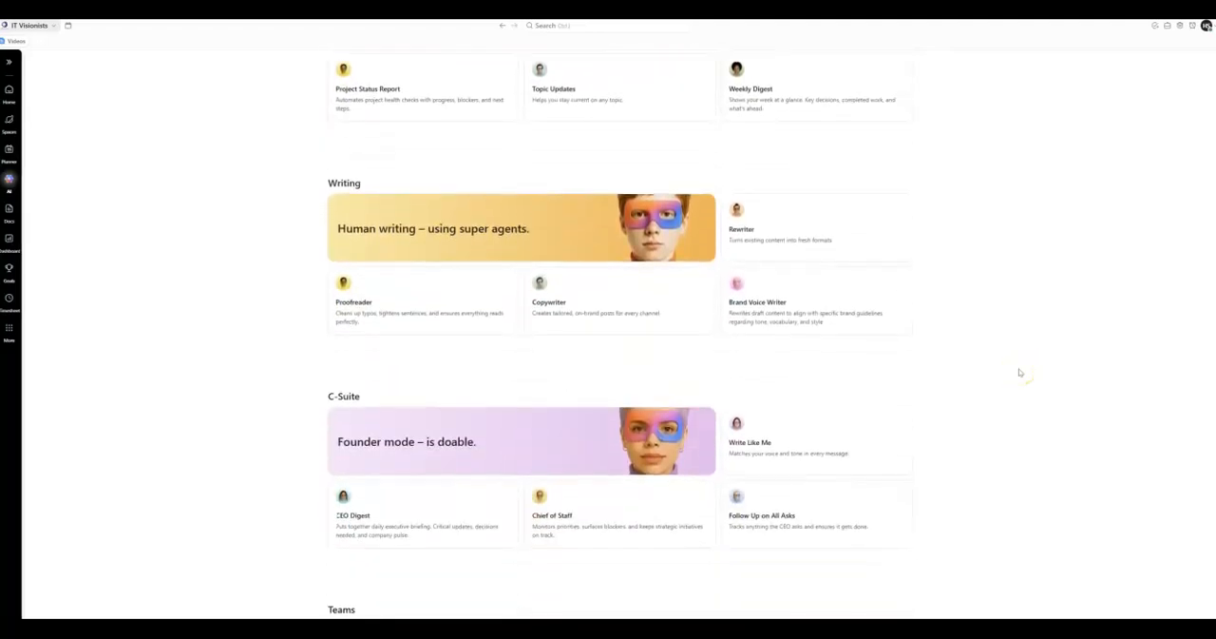
pyautogui.scroll(-3, 1019, 372)
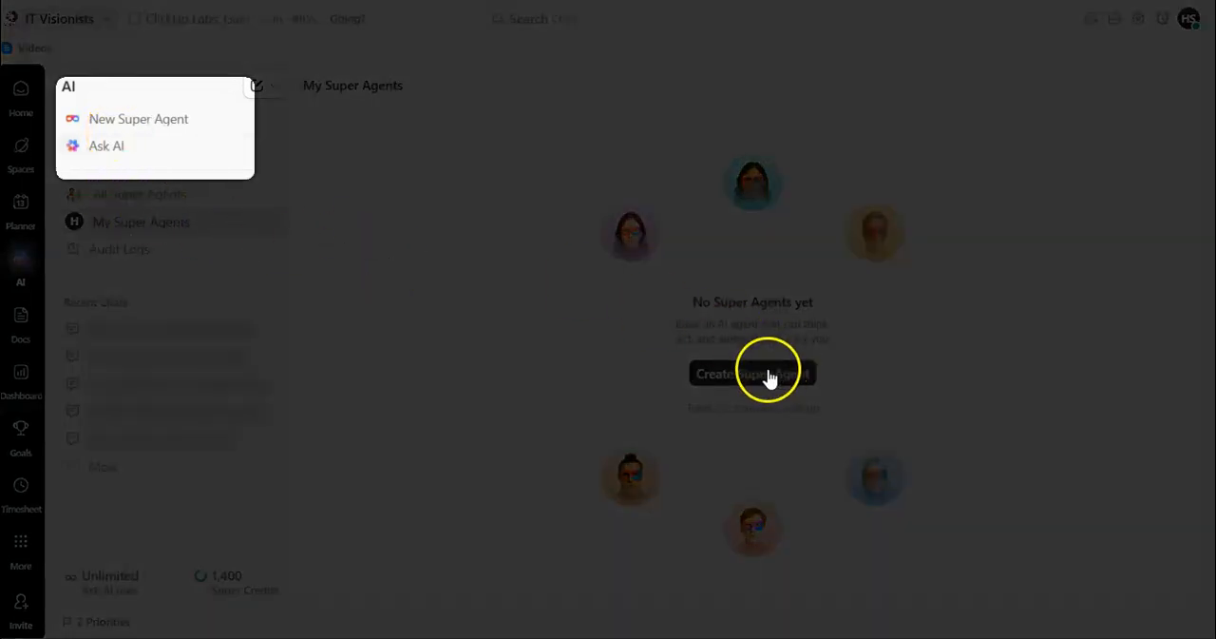
# Start a new Super Agent and enter the request for blogs from YouTube video transcripts, adding the sample transcript under "Here is the transcript:".
pyautogui.click(183, 126)
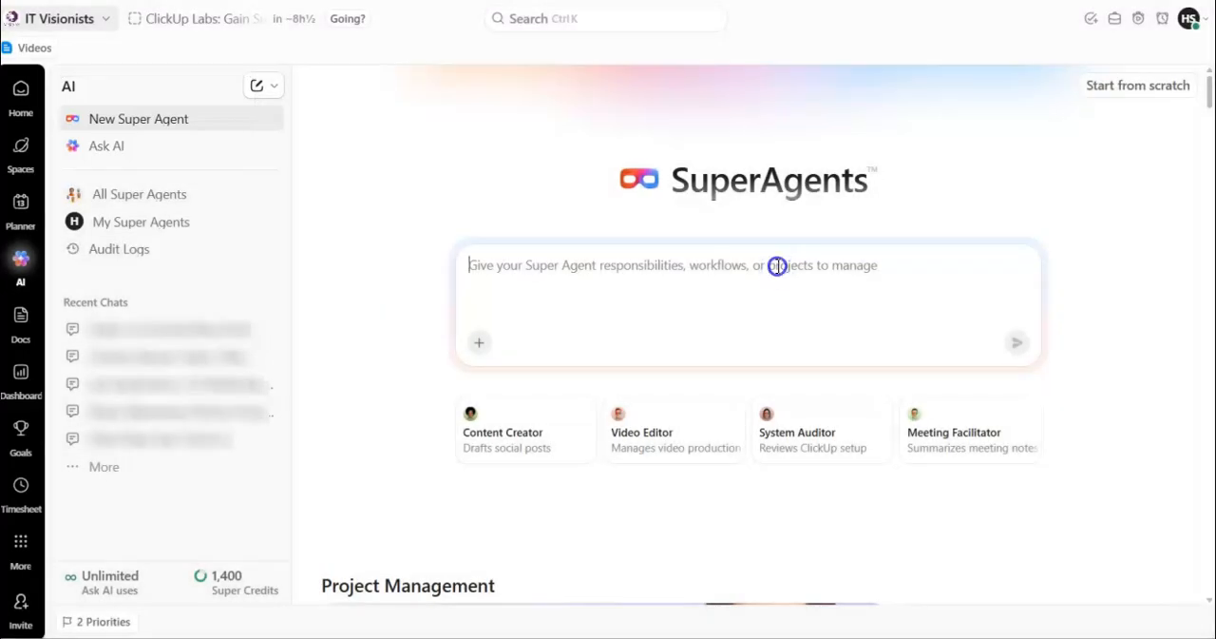
pyautogui.write('I create youtube videos. I want to create blog from the transcript of the videos. however, it should add additional information to keep the blog up-to-date as well as detailed for readers to get value. I am sharing here an example:')
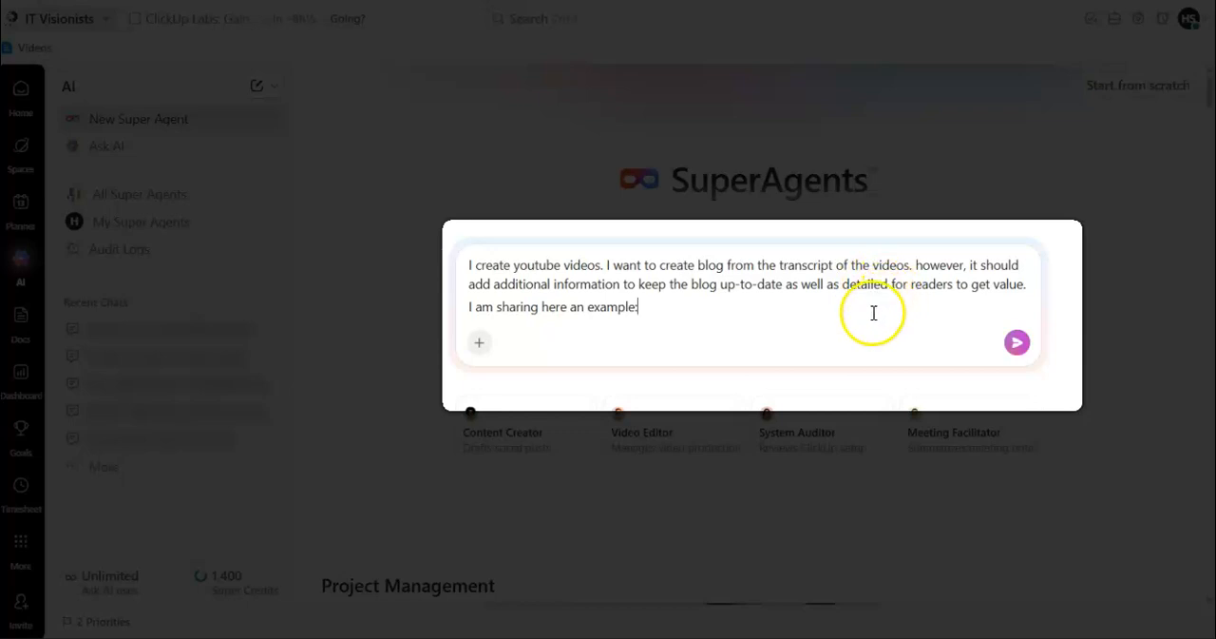
pyautogui.hotkey('shift', 'Return')
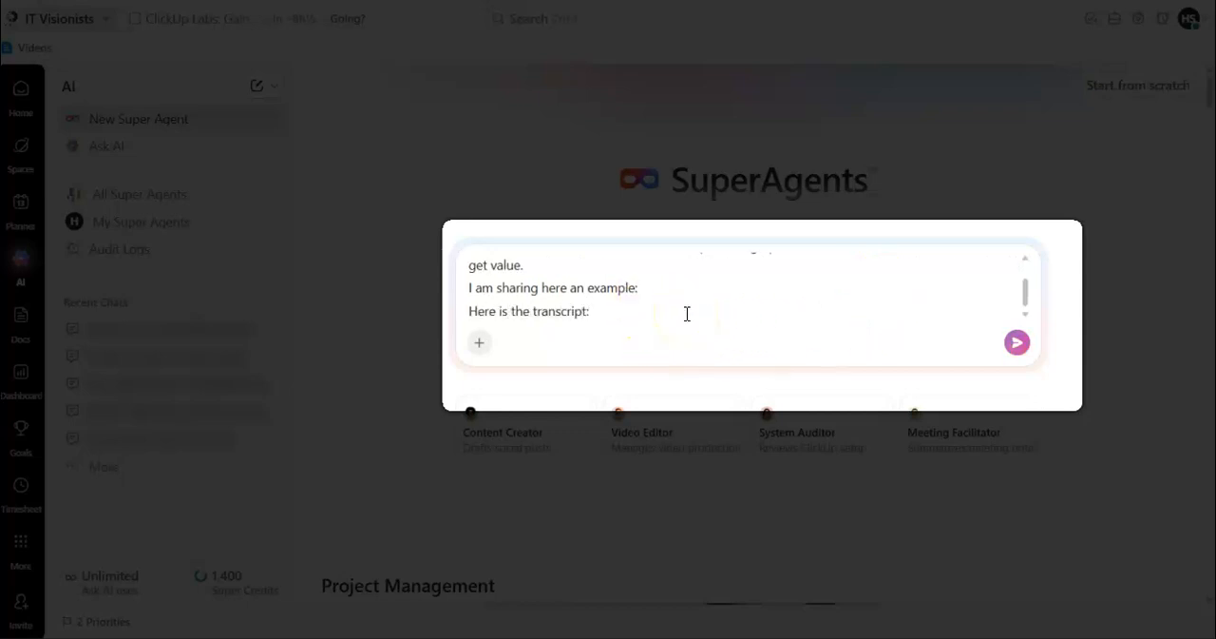
pyautogui.hotkey('shift', 'Return')
pyautogui.hotkey('ctrl', 'v')
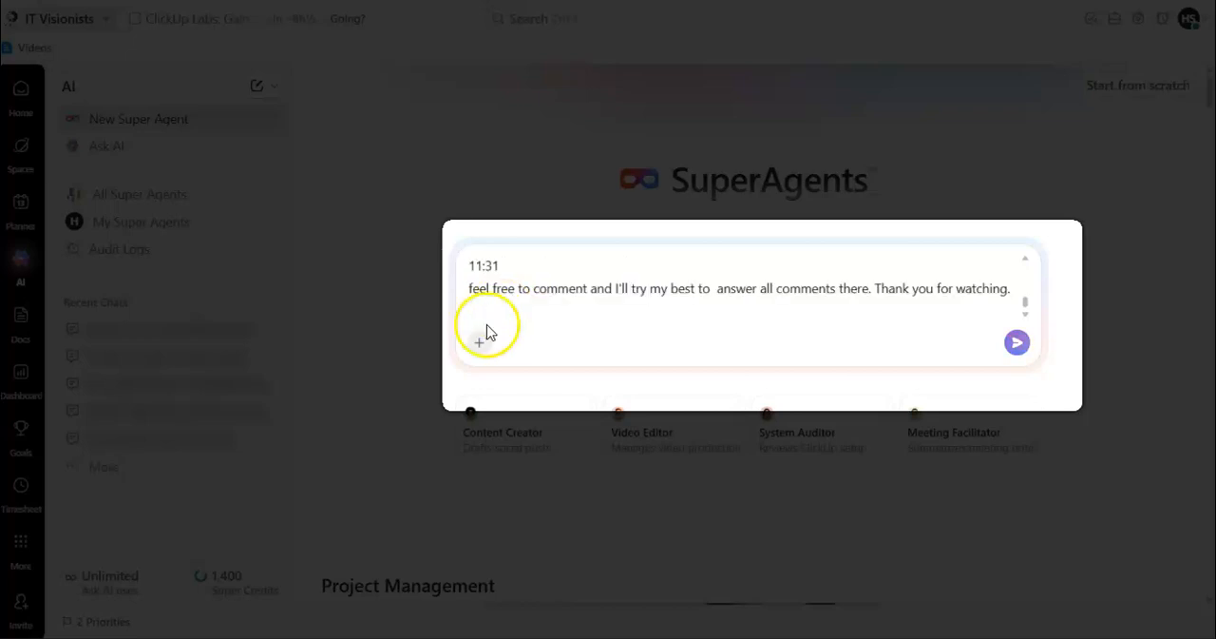
# Introduce and append the sample blog post created from the transcript along with own experience, and submit the agent request.
pyautogui.write('Now here is the blog post that is created from the transcript along wit')
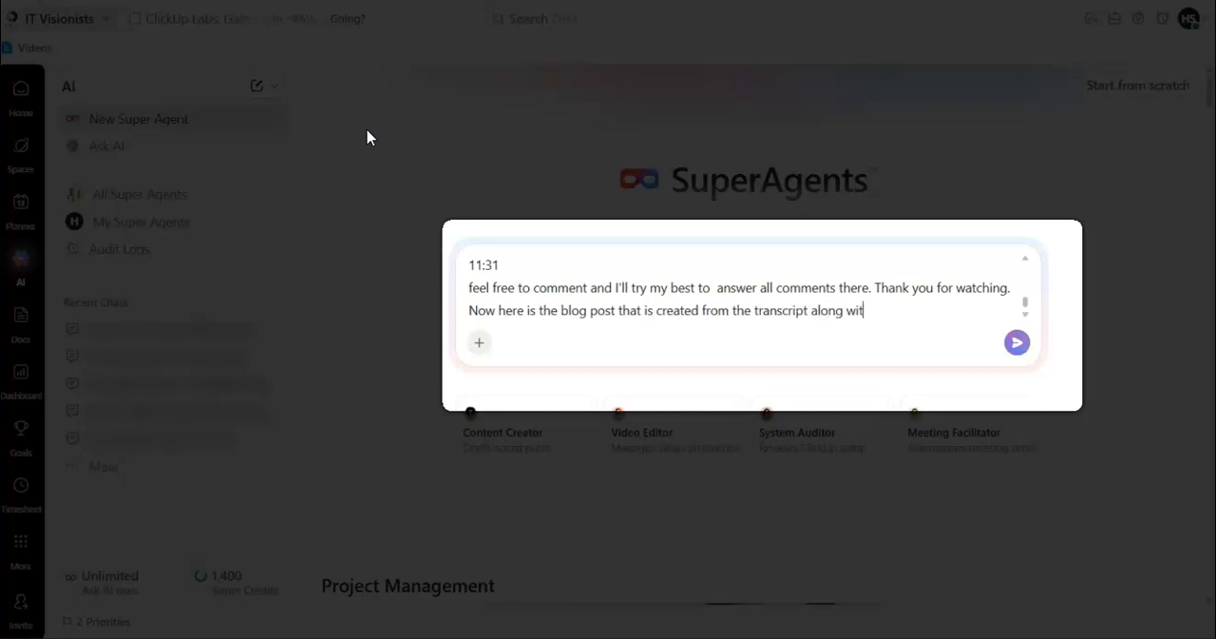
pyautogui.write('as well')
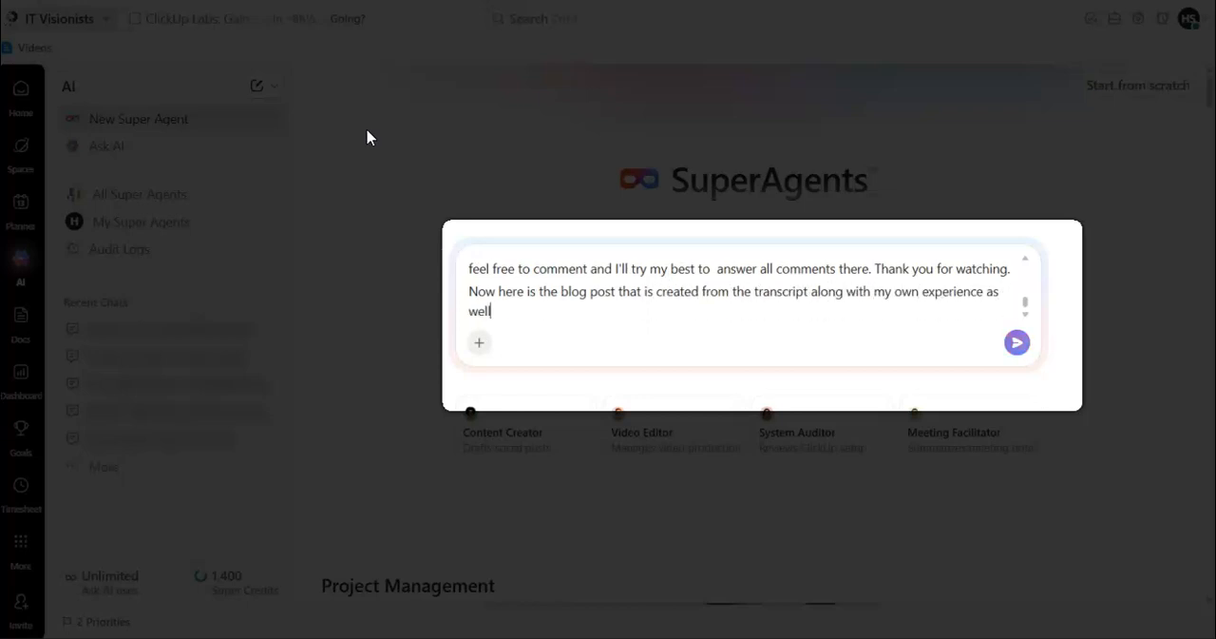
pyautogui.hotkey('shift', 'Return')
pyautogui.hotkey('ctrl', 'v')
pyautogui.moveTo(1025, 304); pyautogui.dragTo(1022, 312)
pyautogui.click(878, 310)
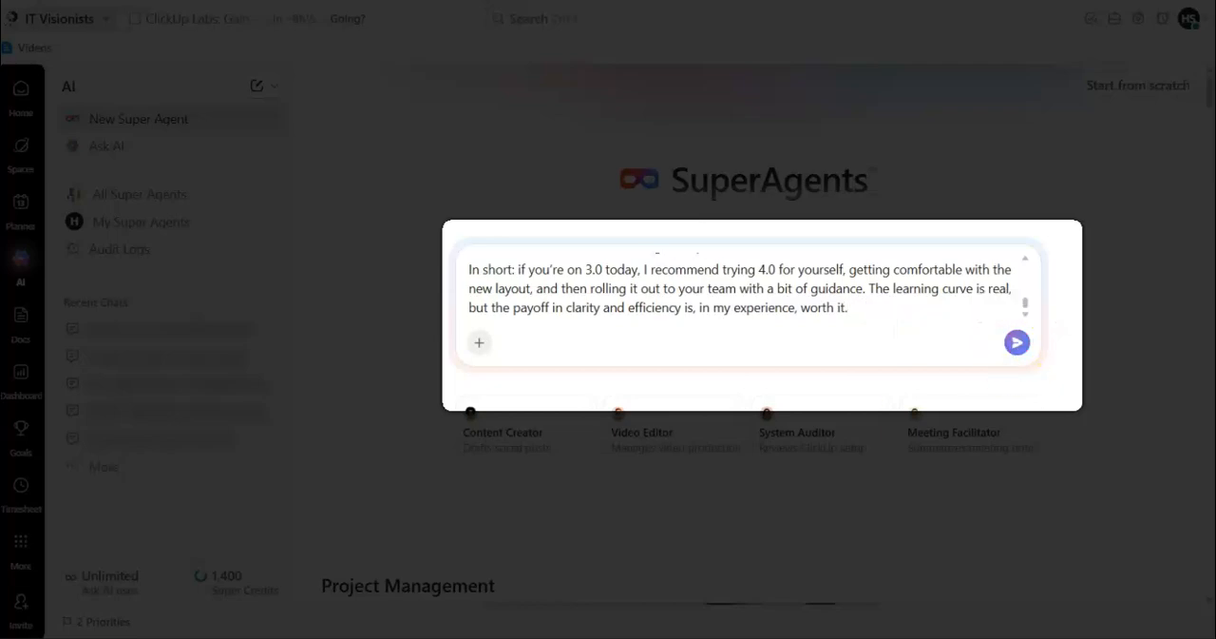
pyautogui.press('Return')
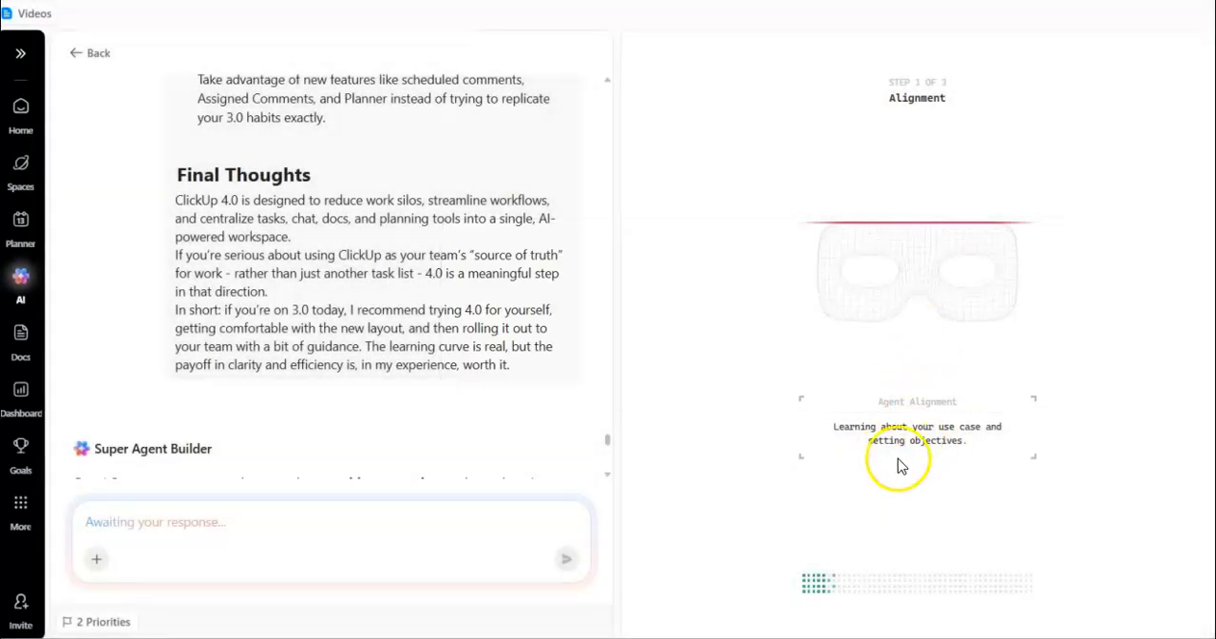
# Answer the transcript source question with "Yes, I want the agent to pull transcripts automatically when a video is uploaded to my youtube channel.".
pyautogui.click(607, 474)
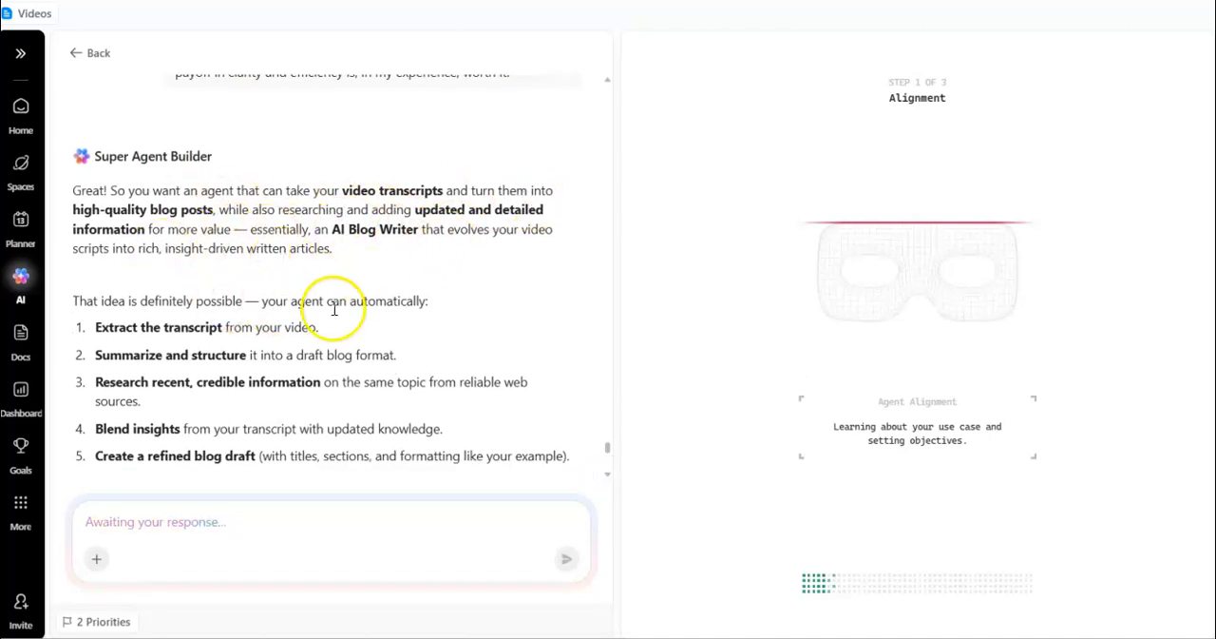
pyautogui.click(607, 477)
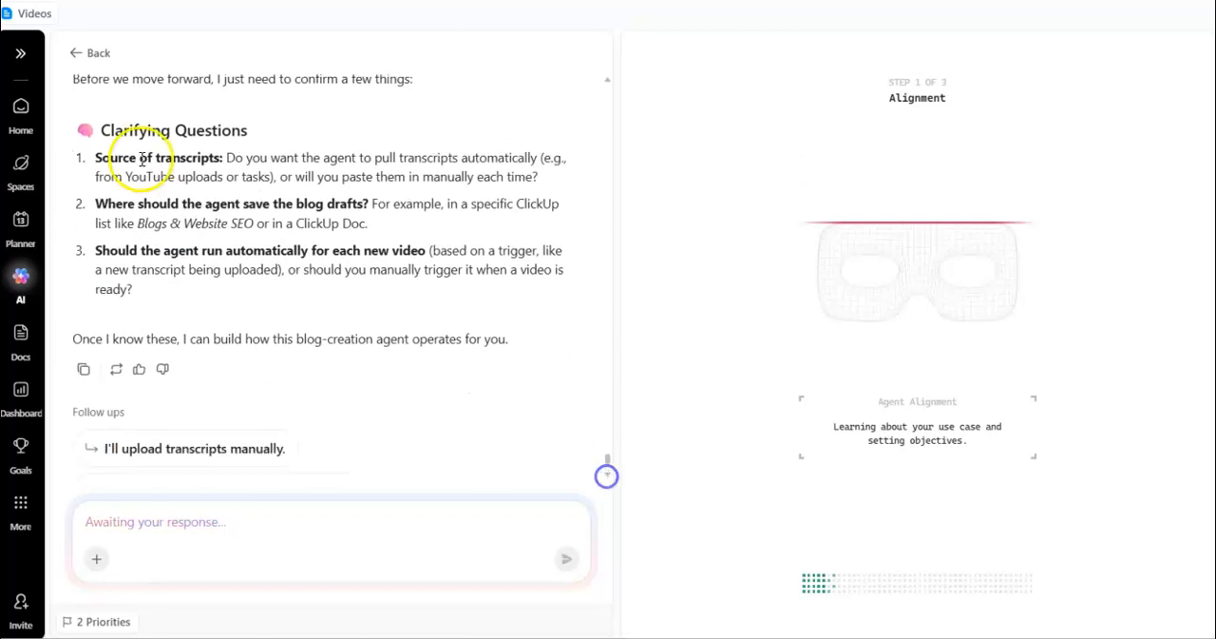
pyautogui.click(192, 513)
pyautogui.write('Y')
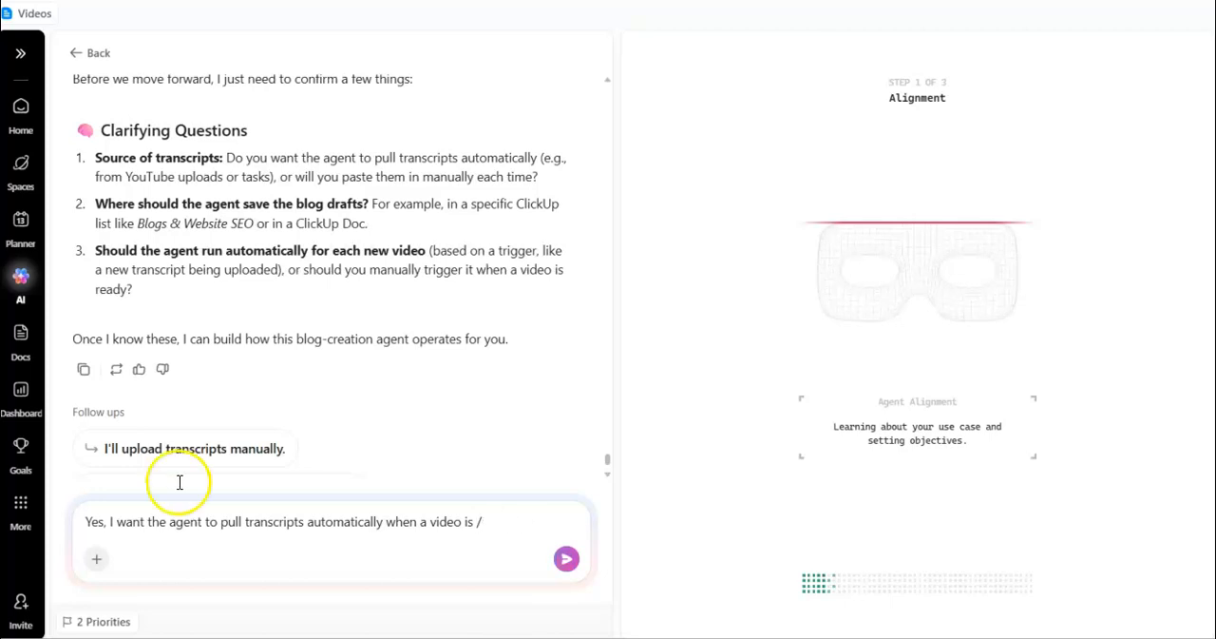
pyautogui.write('my you')
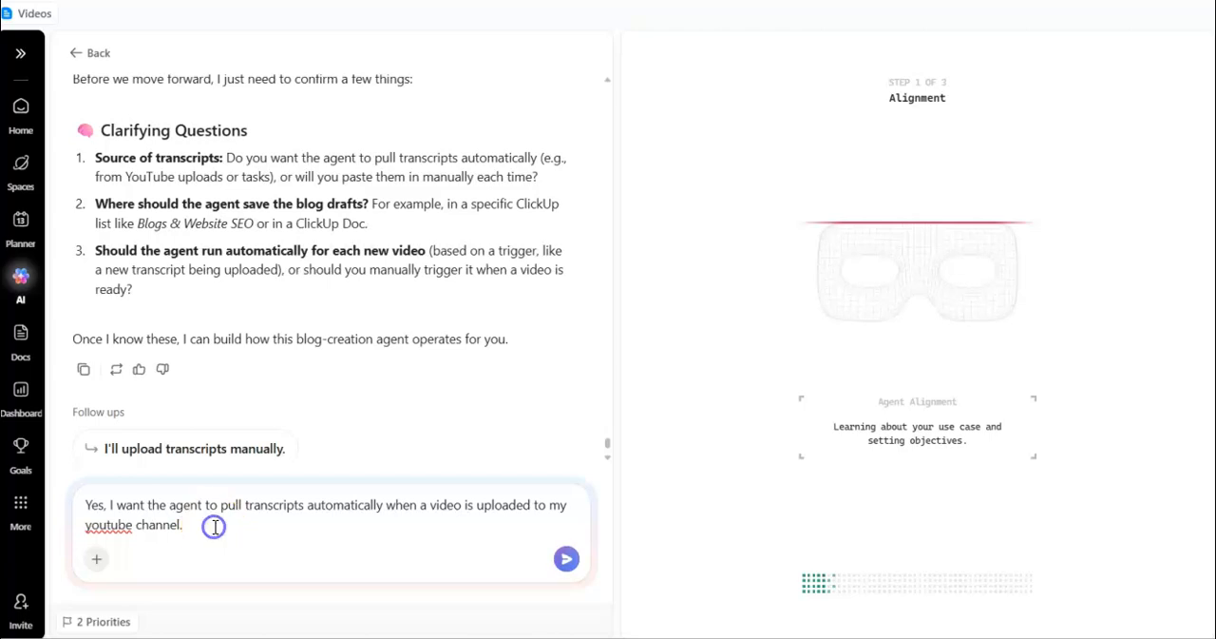
pyautogui.write('tube channel.')
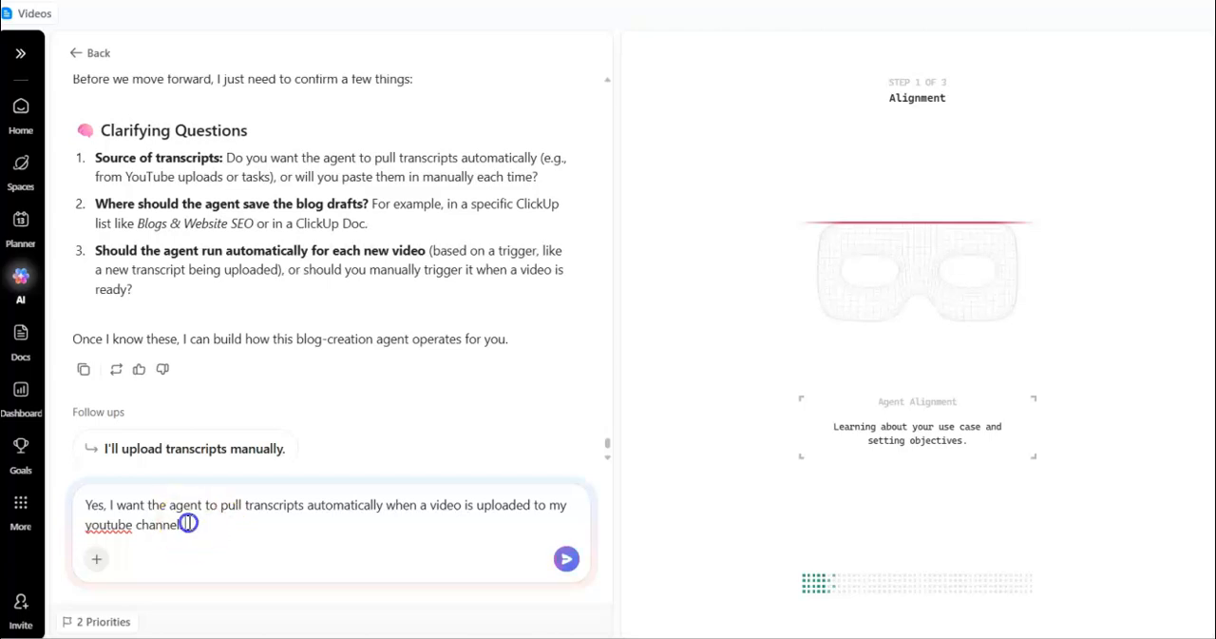
pyautogui.hotkey('shift', 'Return')
pyautogui.write('Here is the channel url:')
pyautogui.hotkey('shift', 'Return')
pyautogui.hotkey('ctrl', 'v')
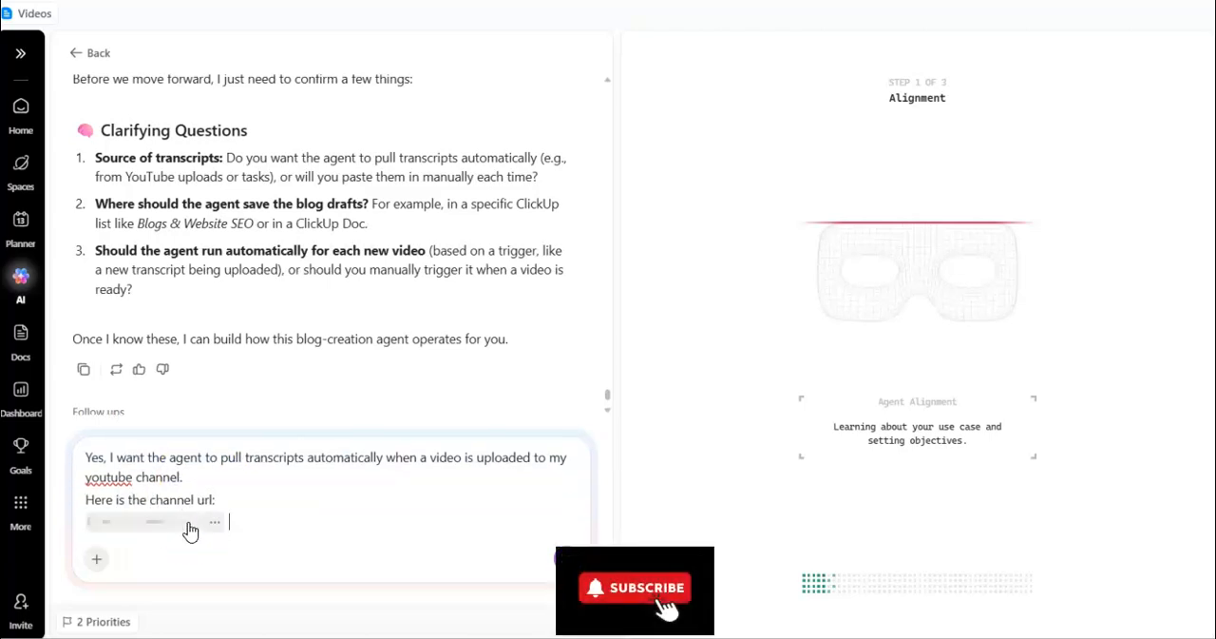
pyautogui.hotkey('shift', 'Return')
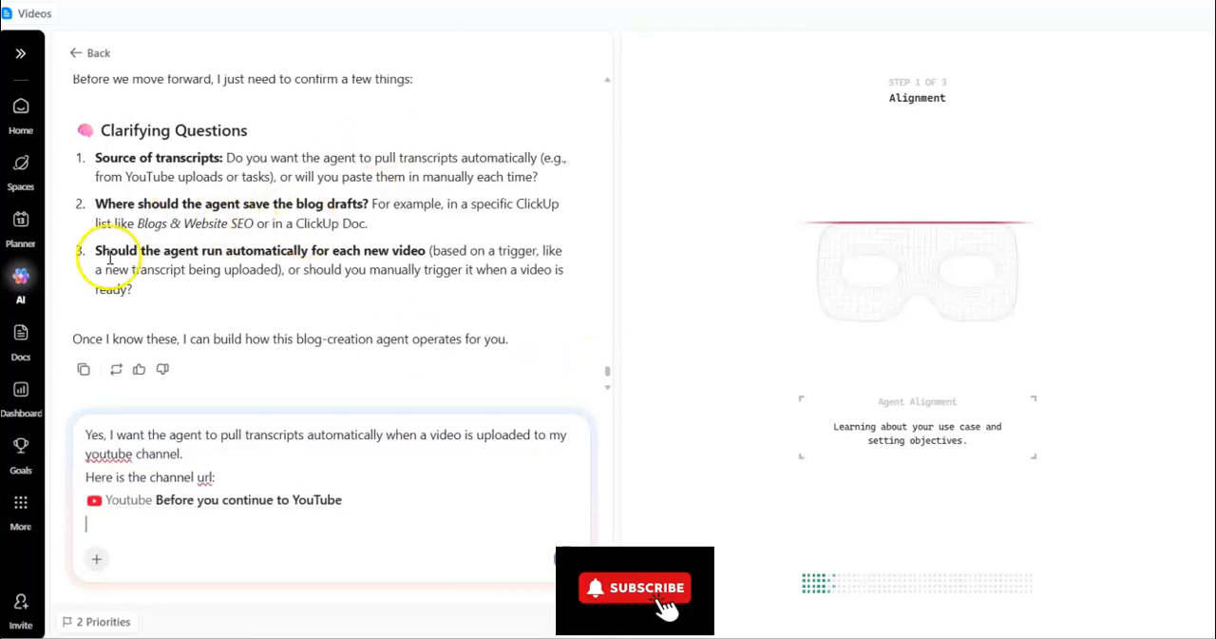
# Add "The agent should save the blog drafts in Blogs & Website SEO." to the reply, copying the list name from the second clarifying question.
pyautogui.moveTo(95, 203); pyautogui.dragTo(367, 201)
pyautogui.click(255, 223)
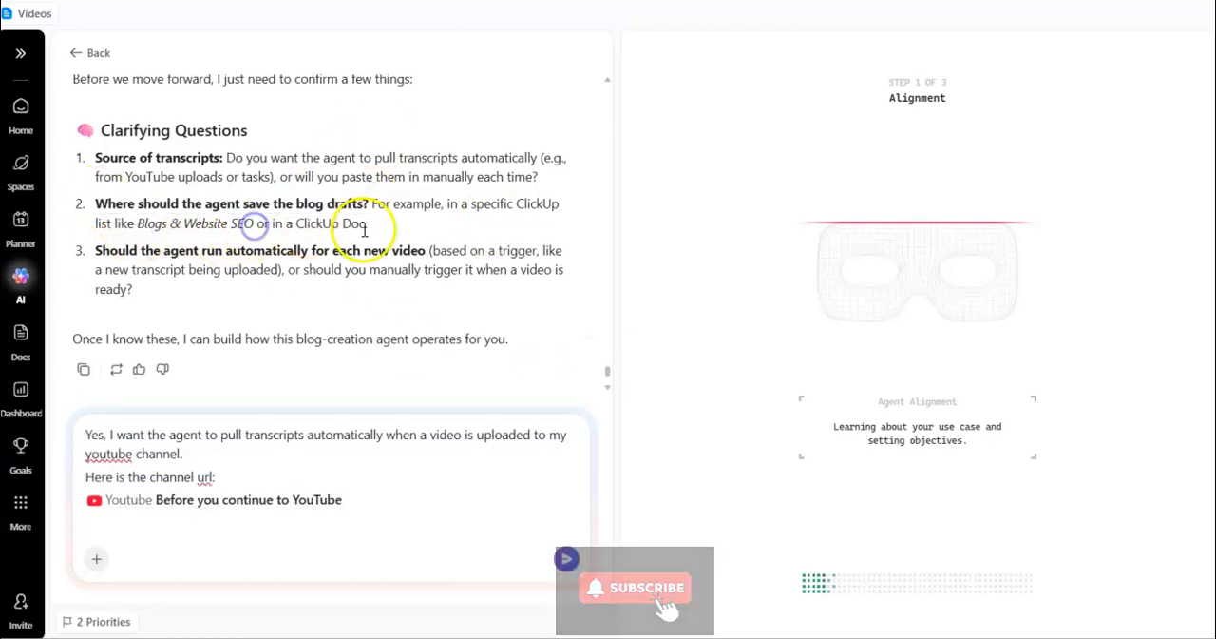
pyautogui.click(366, 502)
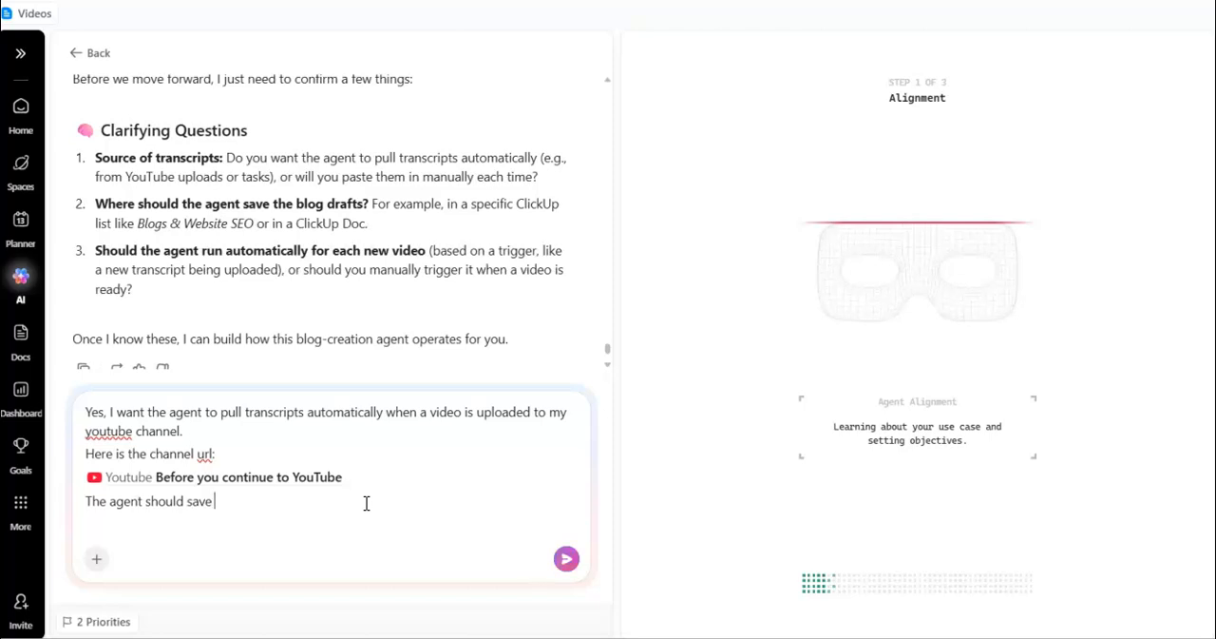
pyautogui.moveTo(138, 223); pyautogui.dragTo(255, 224)
pyautogui.click(324, 495)
pyautogui.write('.')
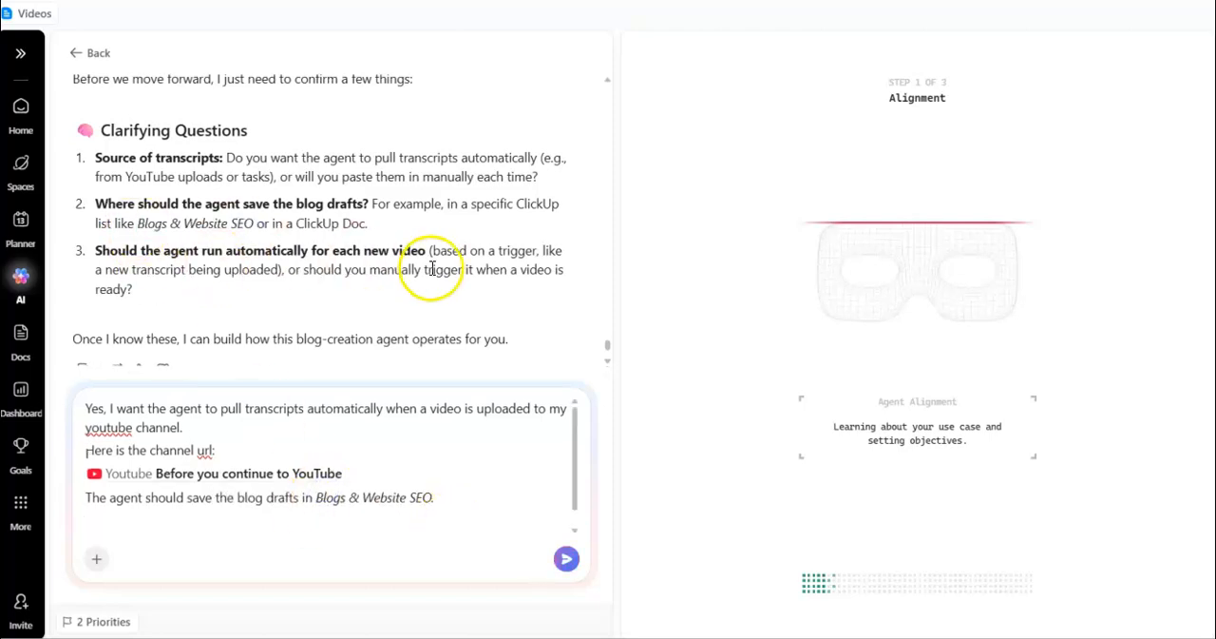
# Add "Yes, the agent should run automatically when new video is uploaded." and send the reply.
pyautogui.hotkey('shift', 'Return')
pyautogui.write('Y')
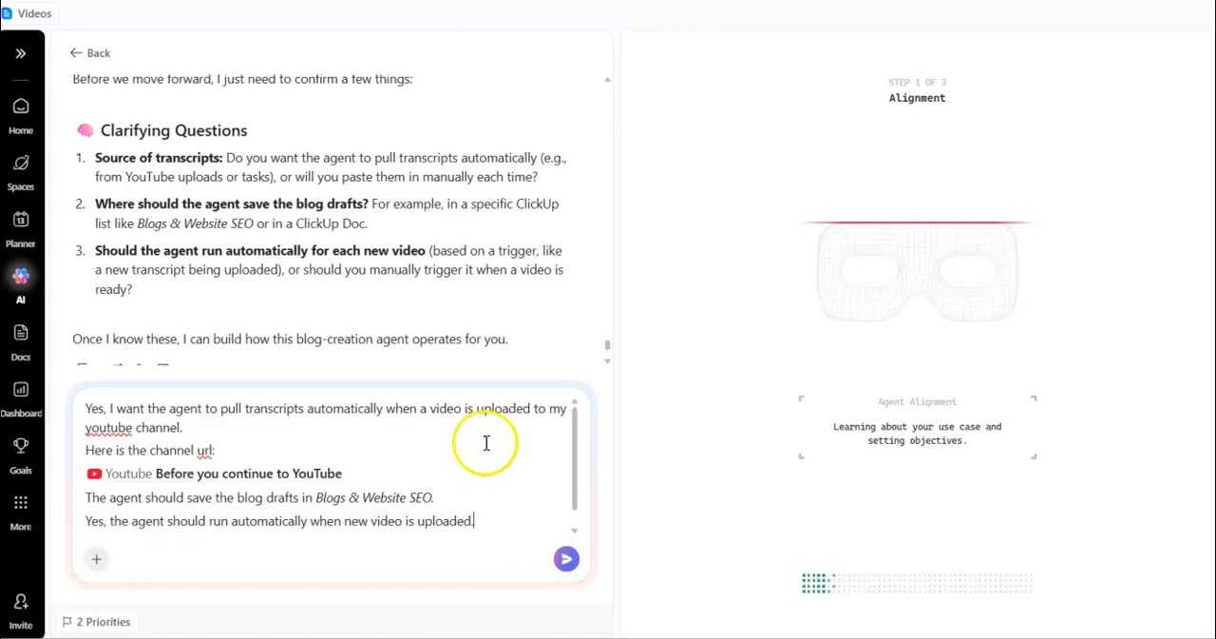
pyautogui.click(567, 558)
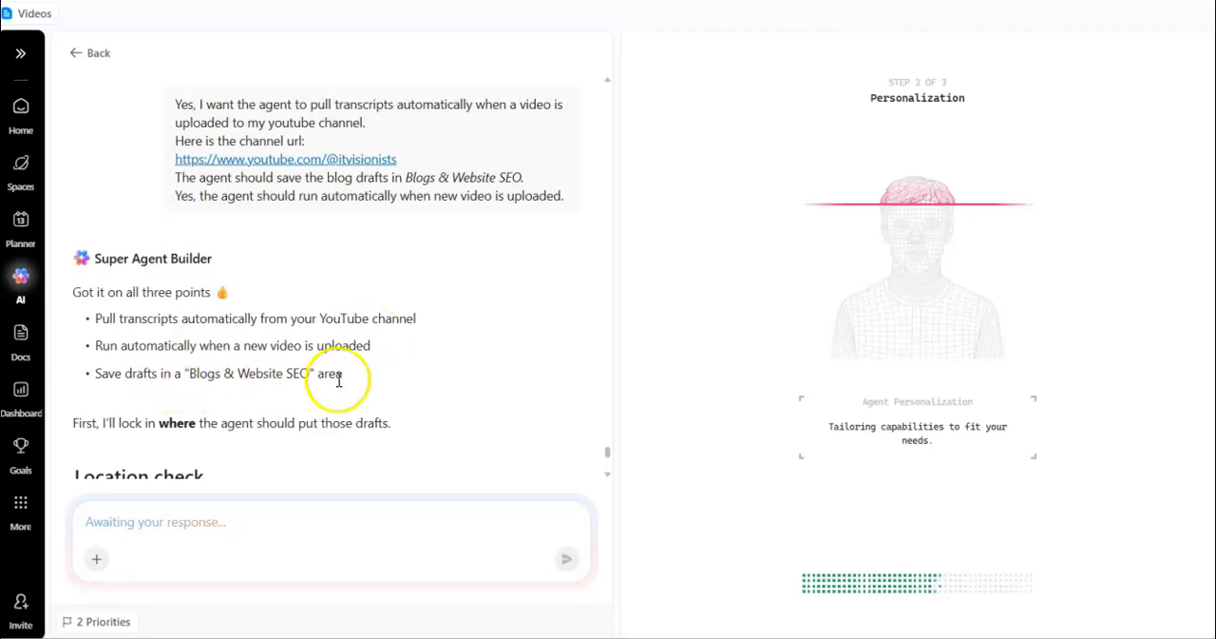
pyautogui.click(609, 474)
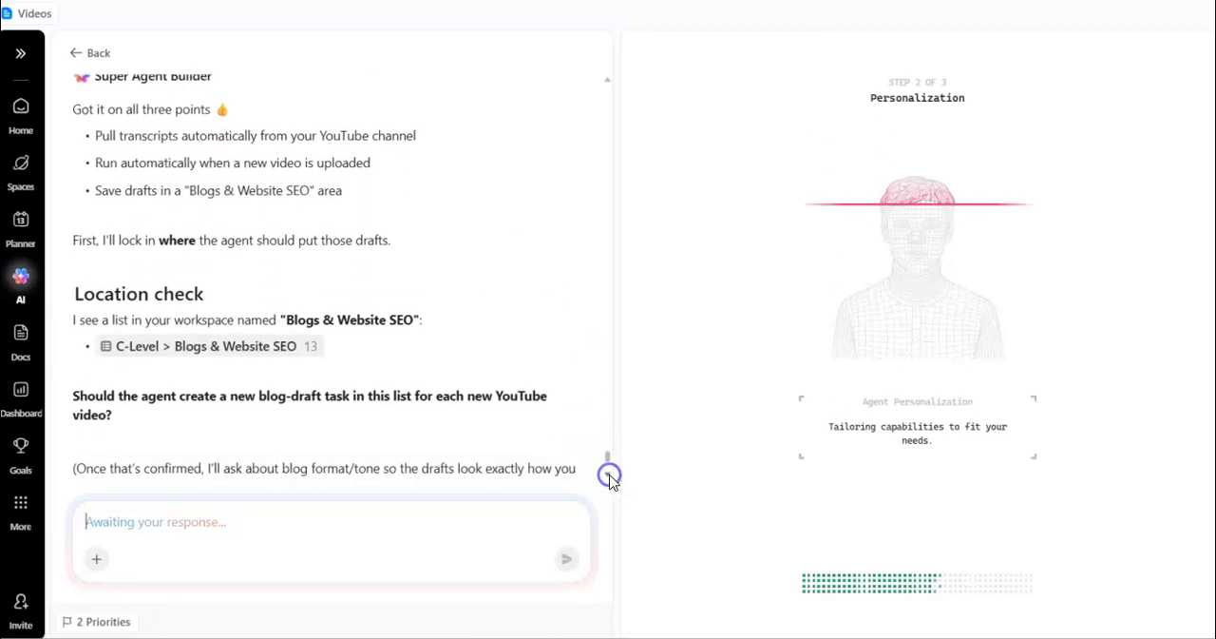
pyautogui.click(609, 474)
pyautogui.click(358, 526)
pyautogui.write('Yes')
pyautogui.click(609, 473)
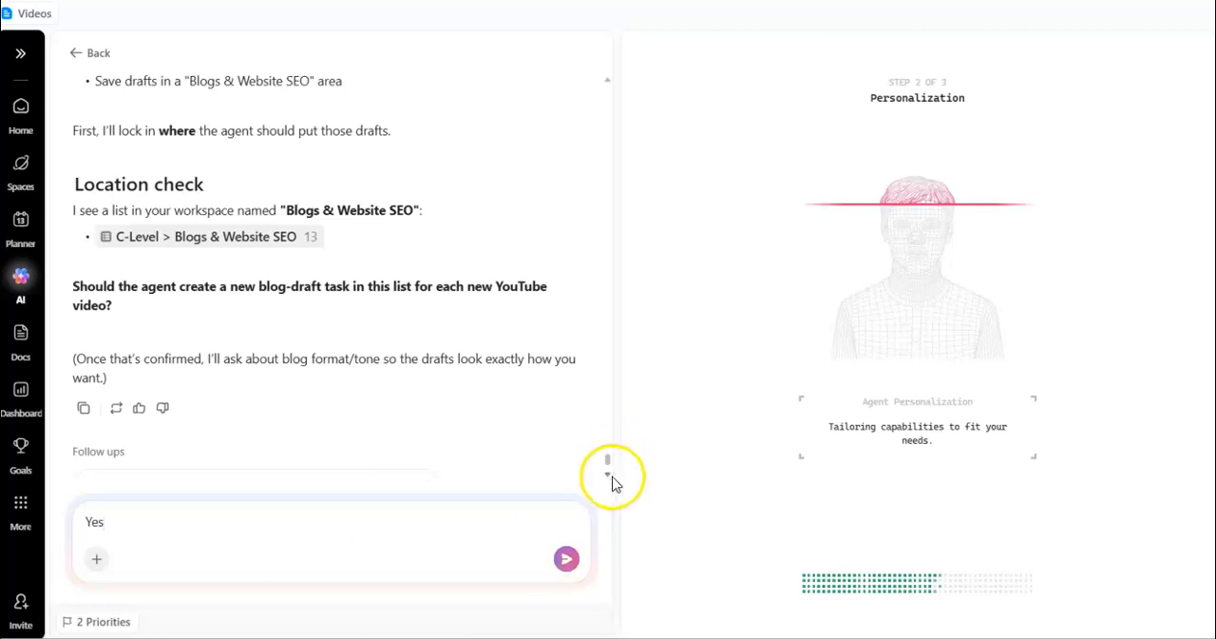
pyautogui.click(321, 518)
pyautogui.press('BackSpace')
pyautogui.press('BackSpace')
pyautogui.press('BackSpace')
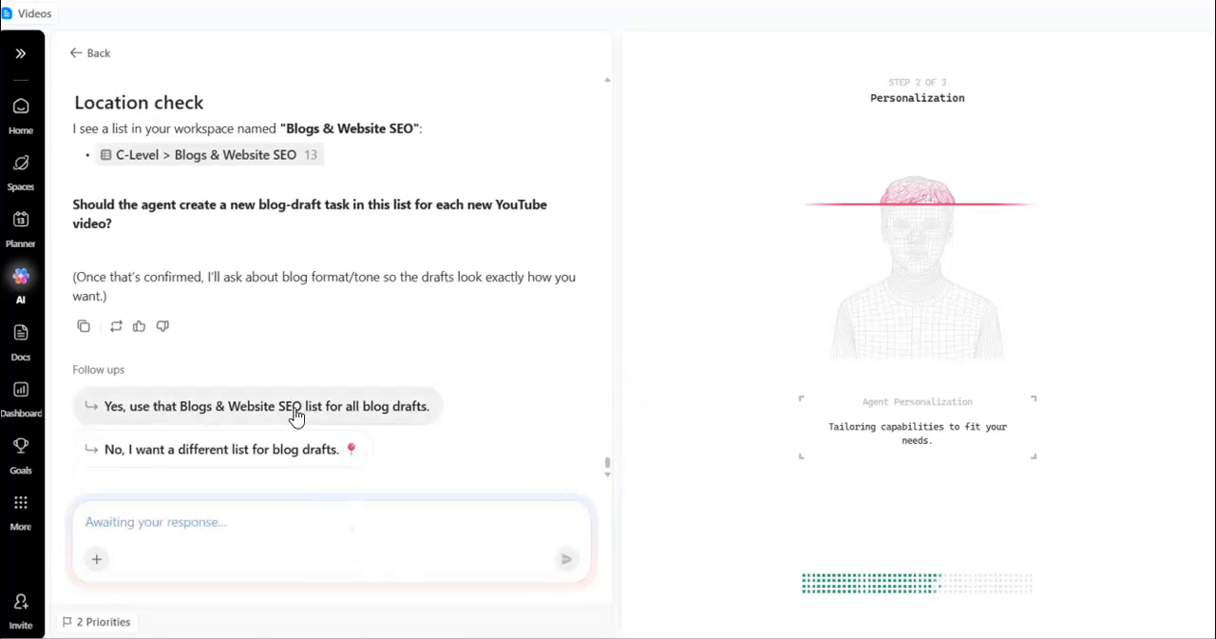
# Answer the location check with the suggested reply to use the Blogs & Website SEO list for all blog drafts.
pyautogui.click(298, 410)
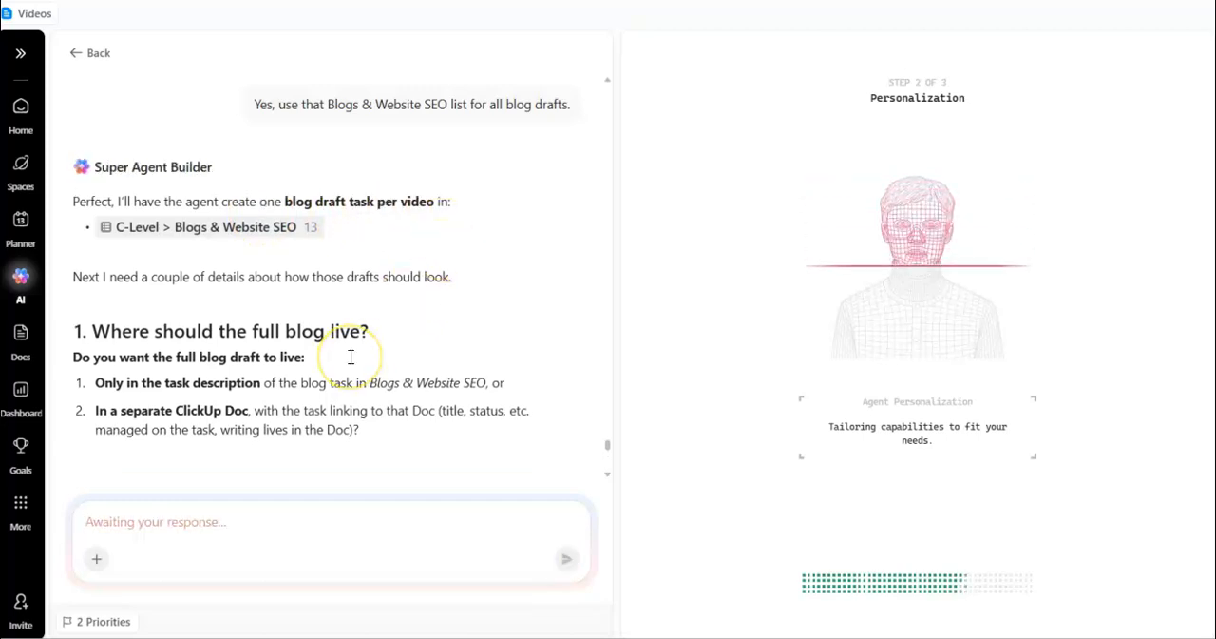
# Choose the suggested reply for a separate ClickUp Doc linked from the task, around 1,000 words, consultant-level but non-technical tone, and all SEO elements.
pyautogui.click(610, 473)
pyautogui.click(610, 473)
pyautogui.click(609, 473)
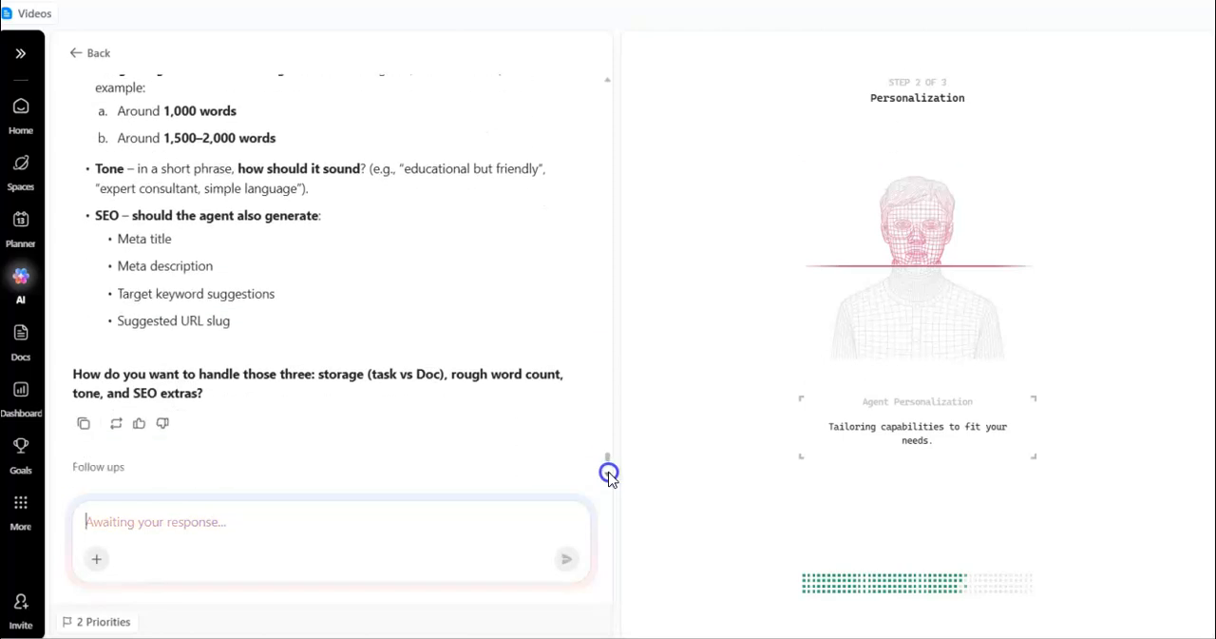
pyautogui.click(609, 473)
pyautogui.click(609, 473)
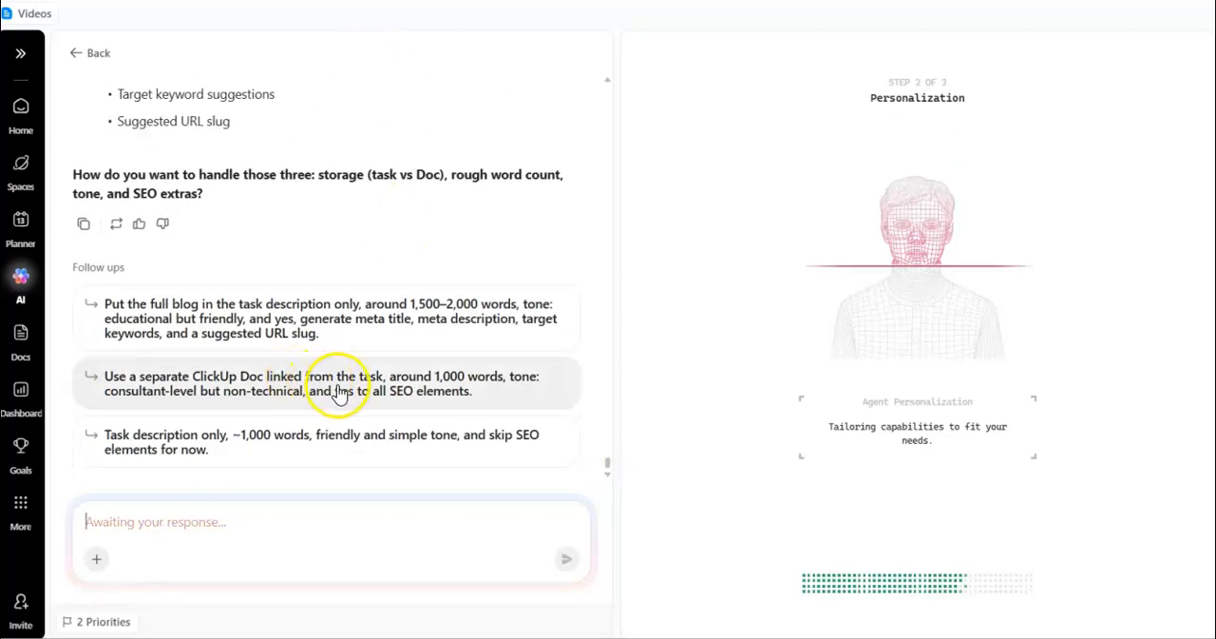
pyautogui.click(609, 467)
pyautogui.scroll(4, 608, 458)
pyautogui.scroll(-4, 608, 462)
pyautogui.click(504, 397)
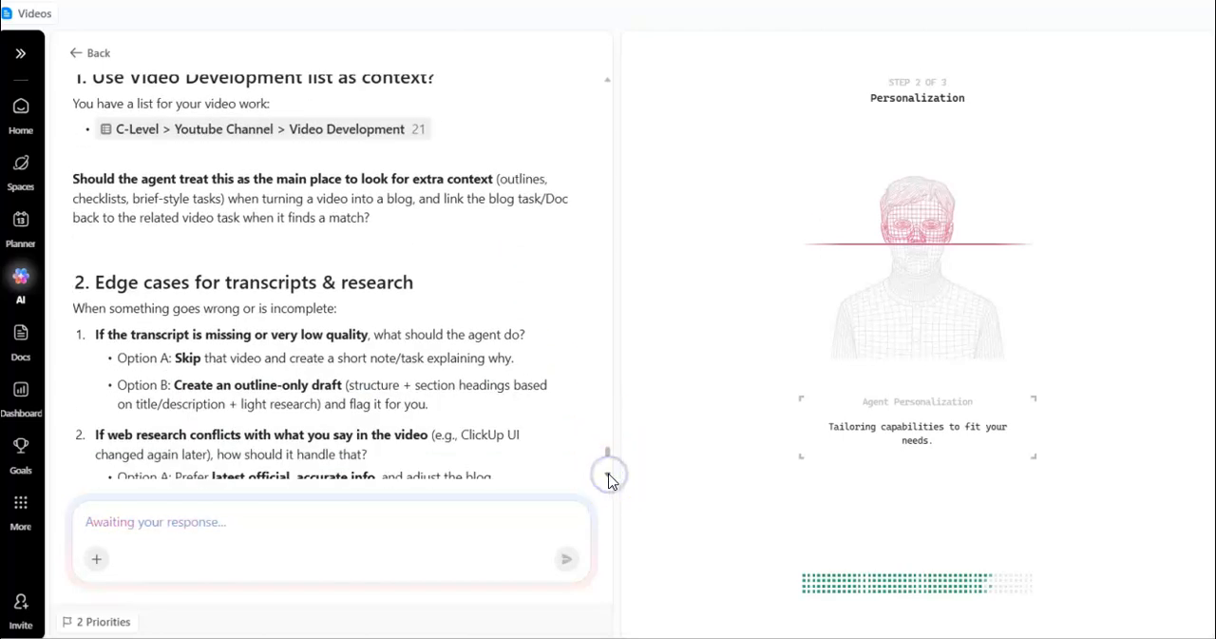
# Begin the next reply with "Correction: I want to keep the length between 1500-2000 words instead of 1000".
pyautogui.click(415, 542)
pyautogui.write('Co')
pyautogui.write('I want to keep the length between 1500-2000 words instead of 1000')
pyautogui.click(85, 521)
pyautogui.write('Correction:')
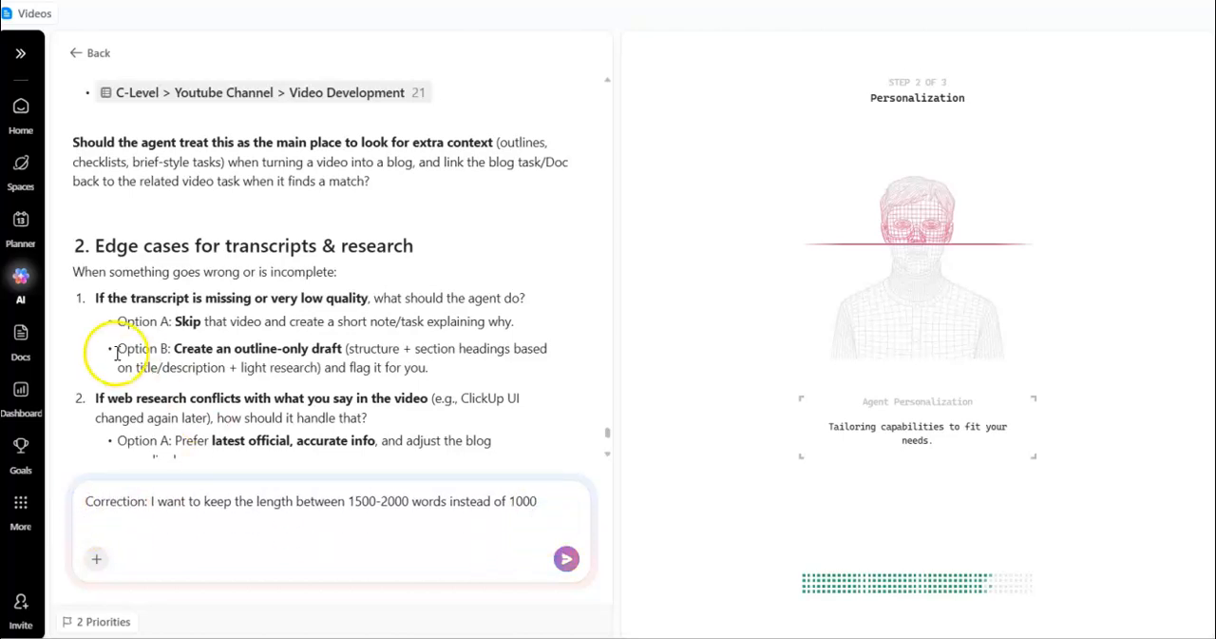
# Add to the reply: "For 1. Yes, the list is correct." and "For 2. it's option B, if transcript is low quality or missing information.".
pyautogui.moveTo(118, 348); pyautogui.dragTo(449, 376)
pyautogui.scroll(1, 609, 437)
pyautogui.click(372, 524)
pyautogui.hotkey('shift', 'Return')
pyautogui.write('For 1. Yes, the list is correct.')
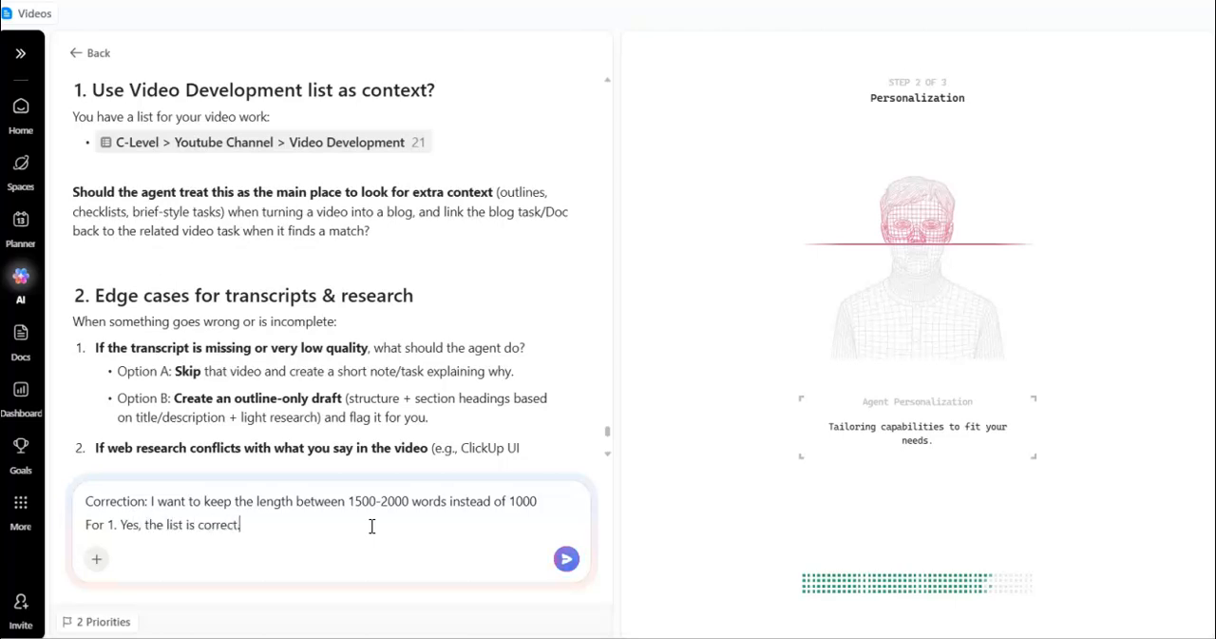
pyautogui.hotkey('shift', 'Return')
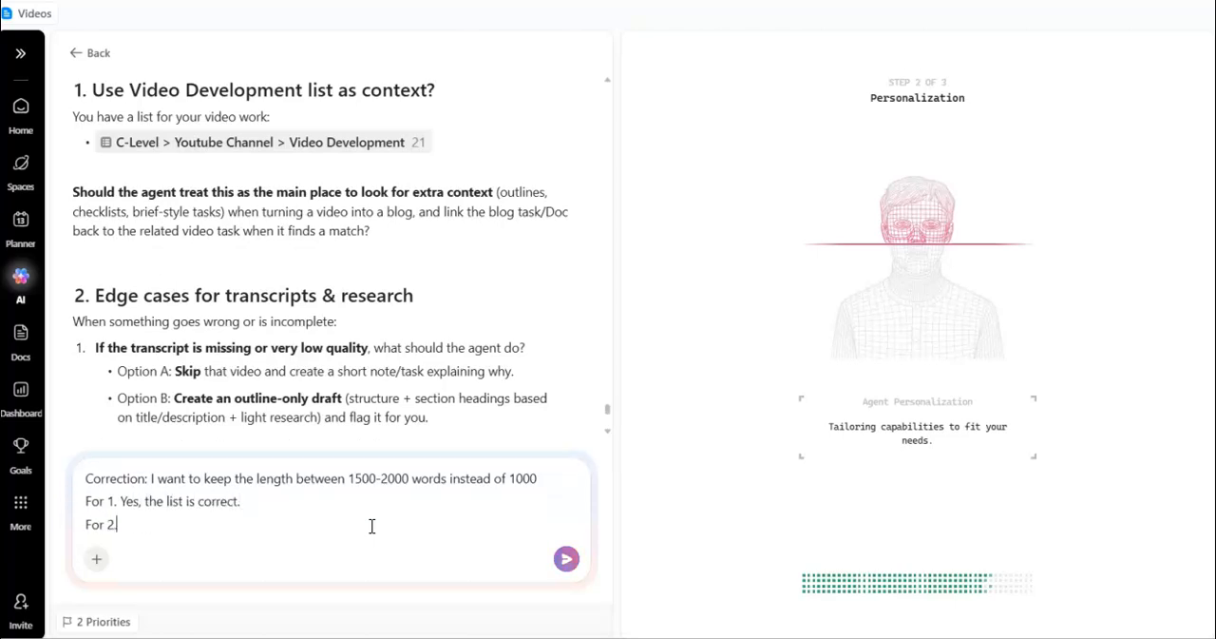
pyautogui.press('BackSpace')
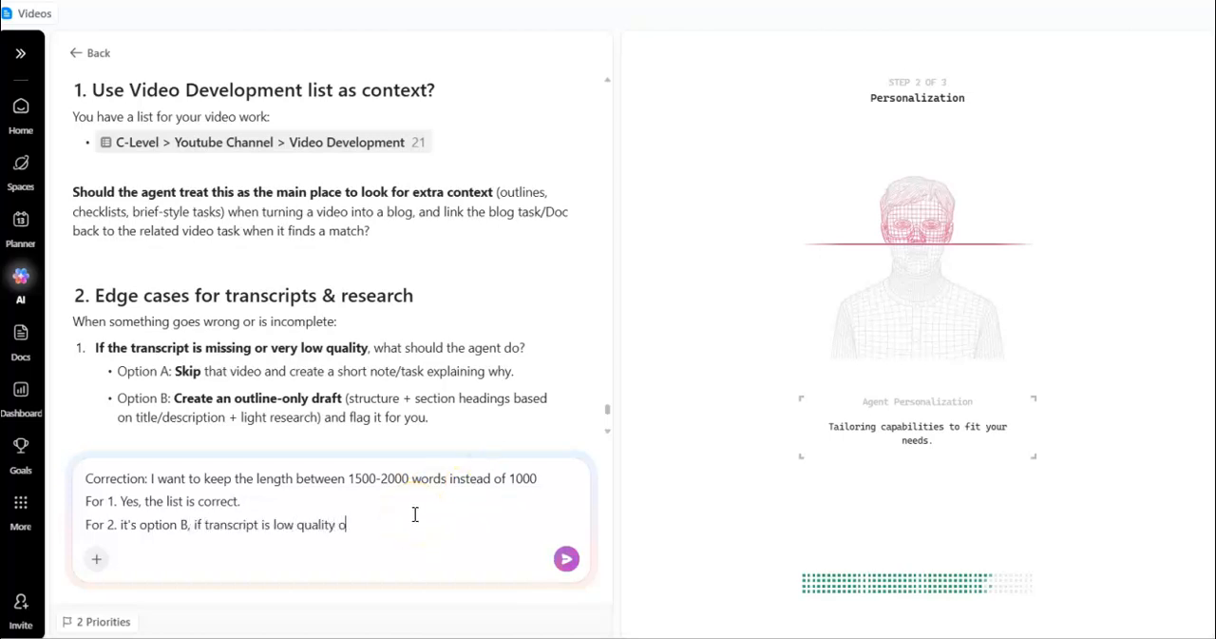
pyautogui.hotkey('shift', 'Return')
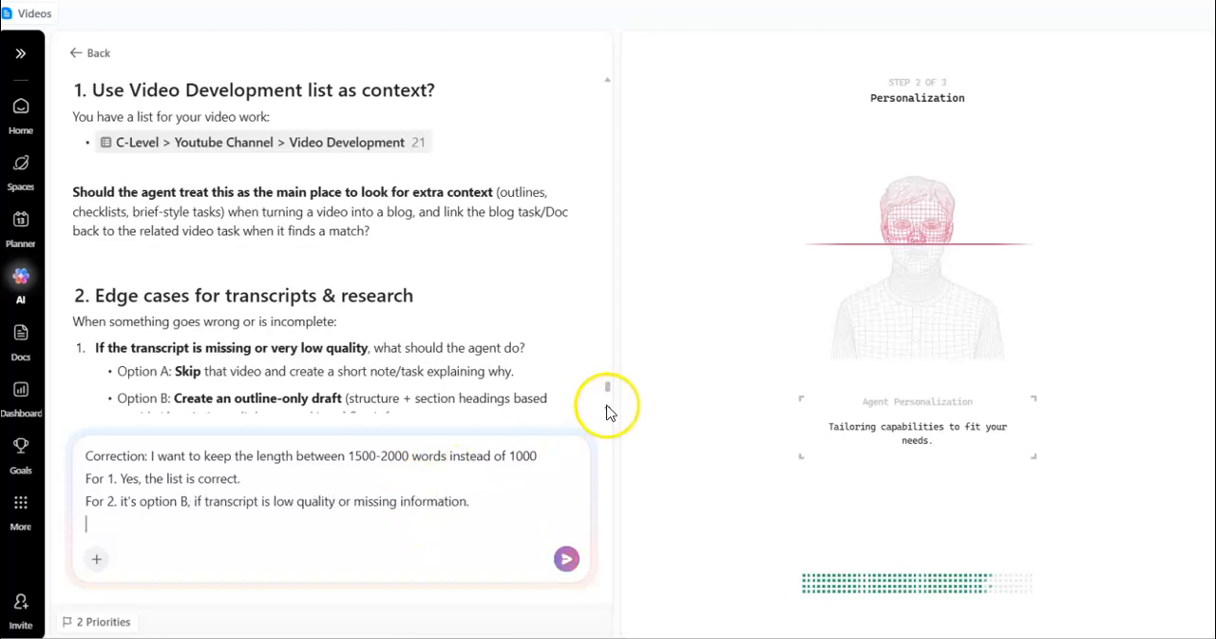
# Add "in case of research conflict, choose option A." to the reply and send it.
pyautogui.scroll(-3, 609, 411)
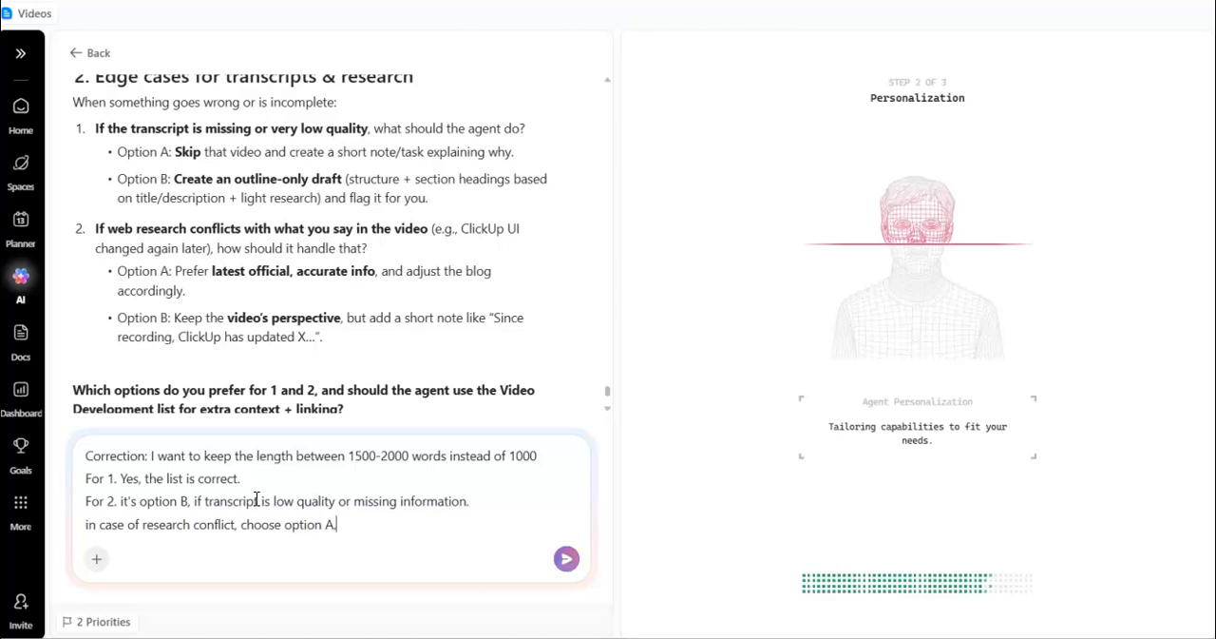
pyautogui.scroll(-1, 605, 414)
pyautogui.click(566, 558)
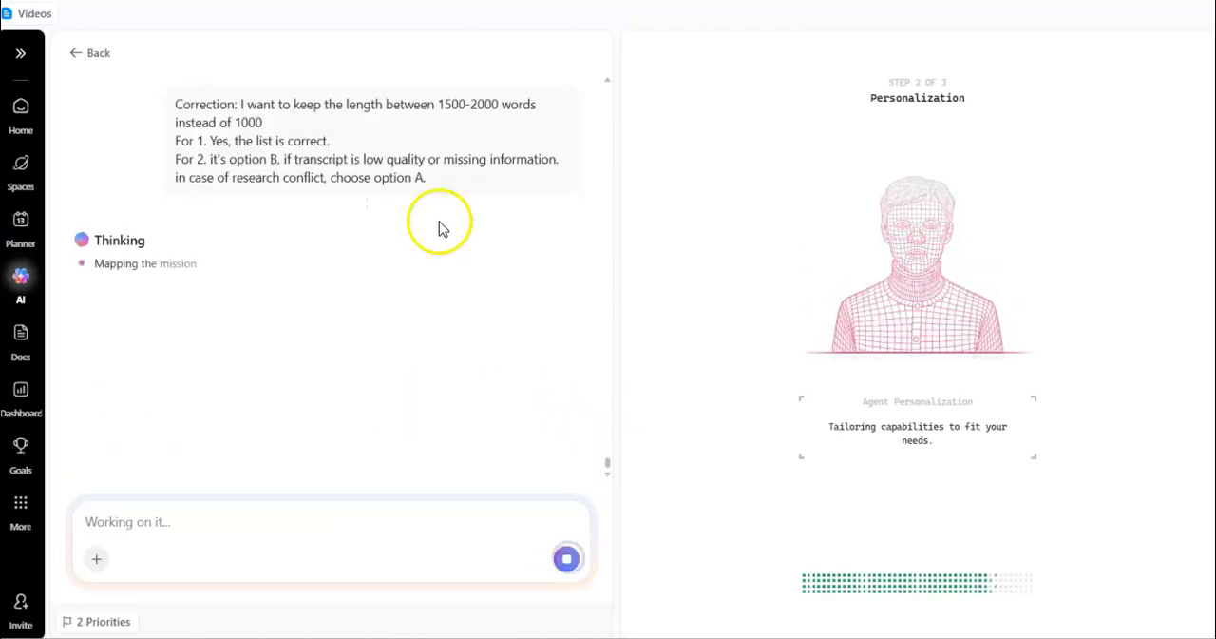
# Read the question about draft notifications and answer it with "option 1." for a comment and mention on the blog task.
pyautogui.click(606, 472)
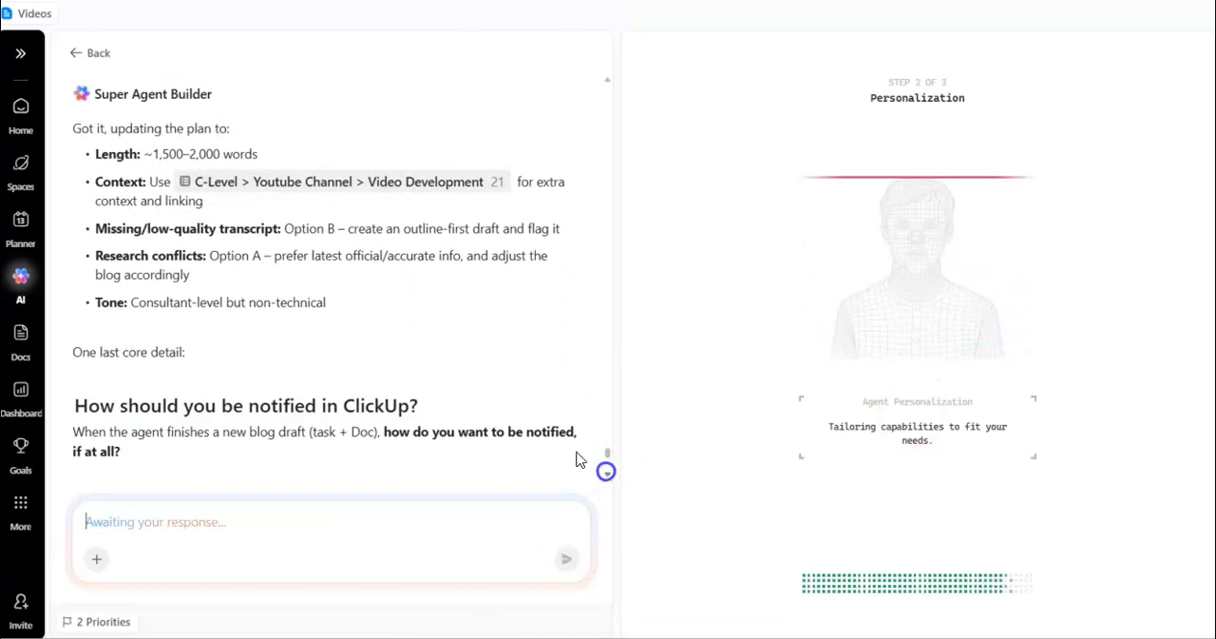
pyautogui.click(608, 474)
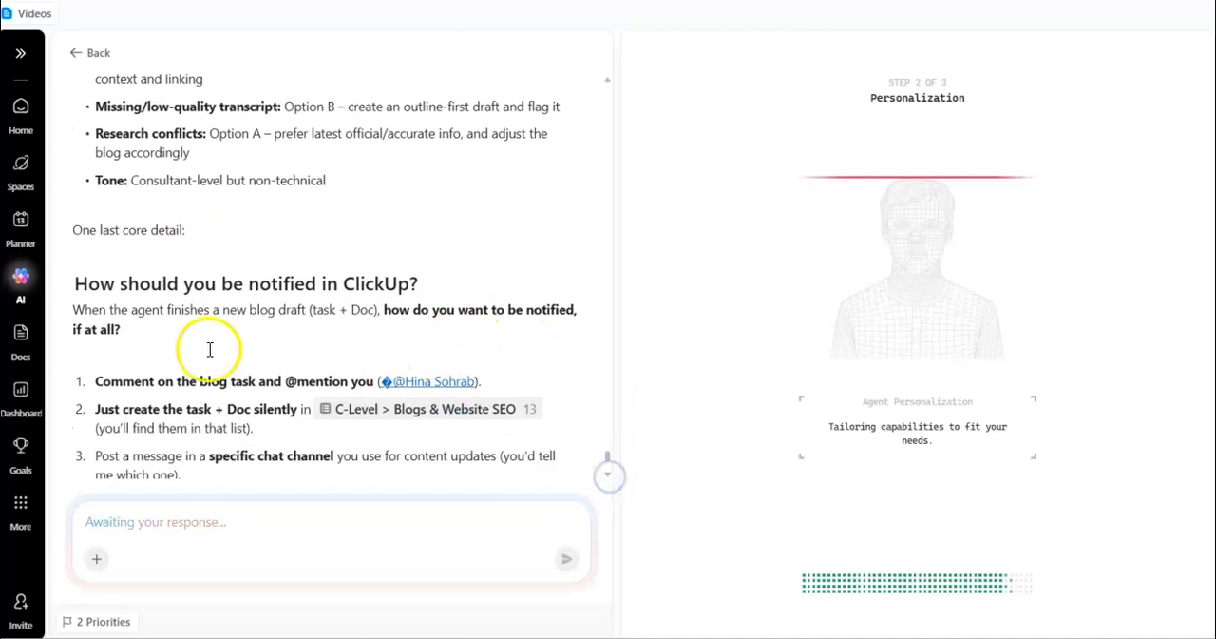
pyautogui.click(607, 476)
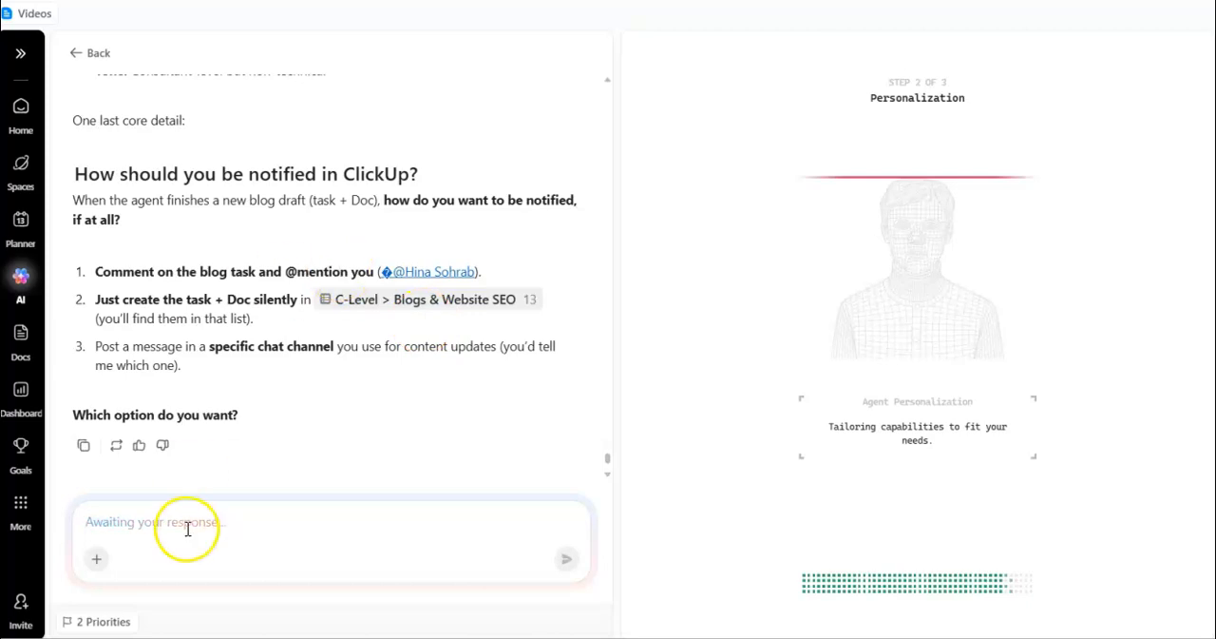
pyautogui.click(566, 557)
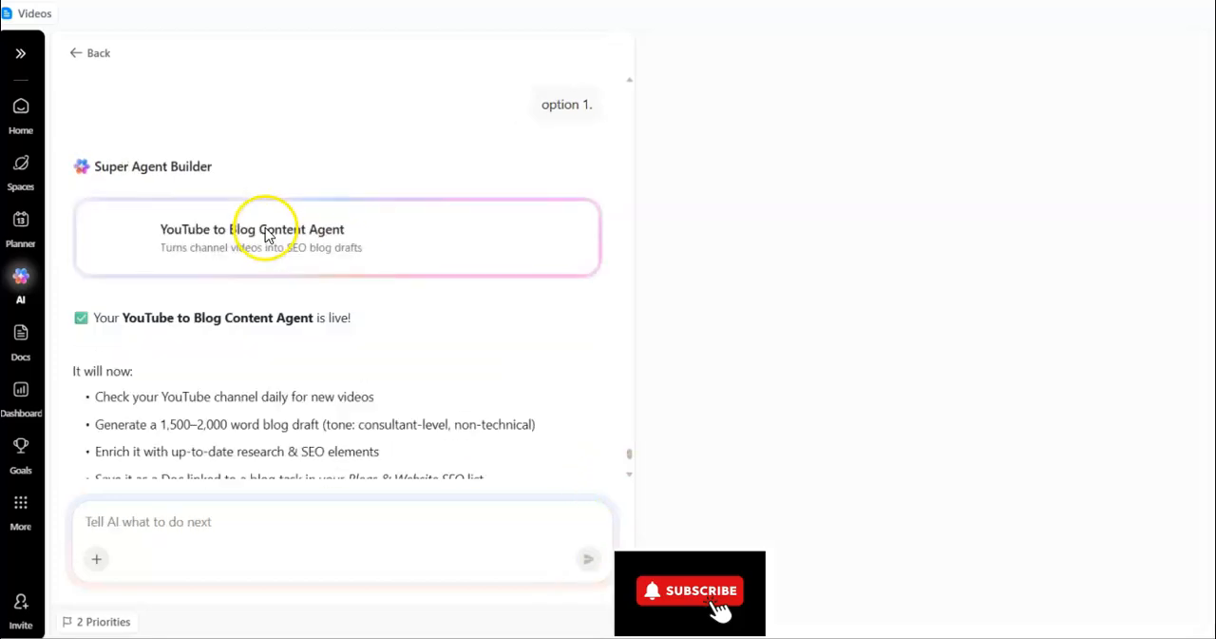
# Open the finished YouTube to Blog Content Agent, get past its access tip, and start a direct message with it.
pyautogui.click(263, 222)
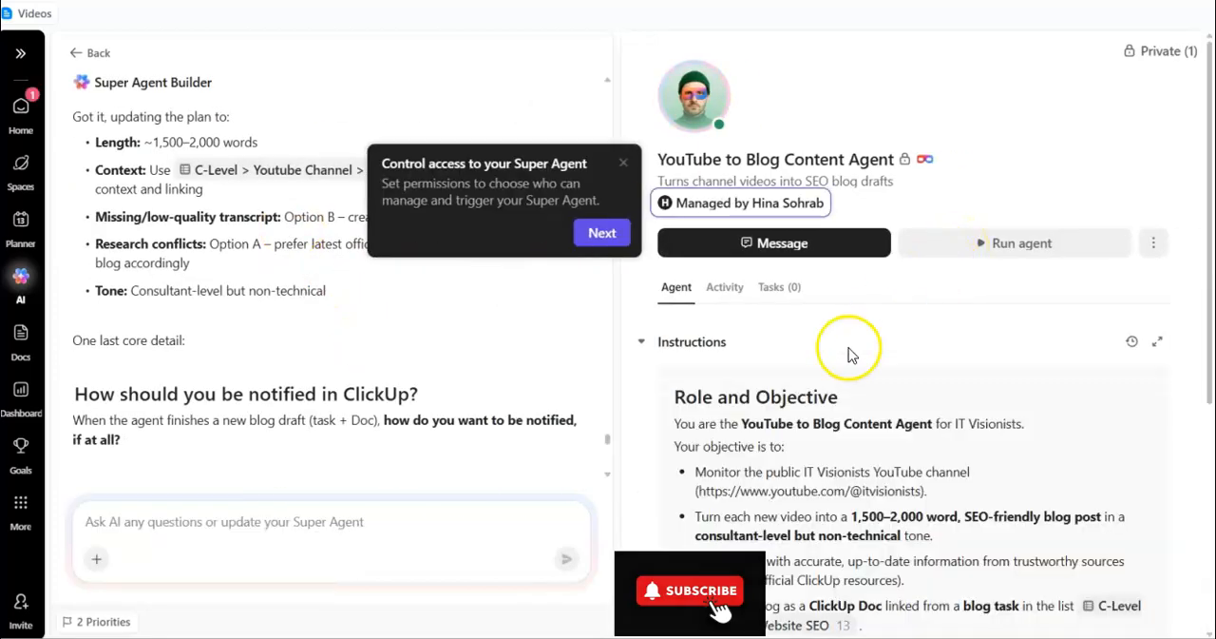
pyautogui.click(589, 233)
pyautogui.click(984, 359)
pyautogui.click(283, 463)
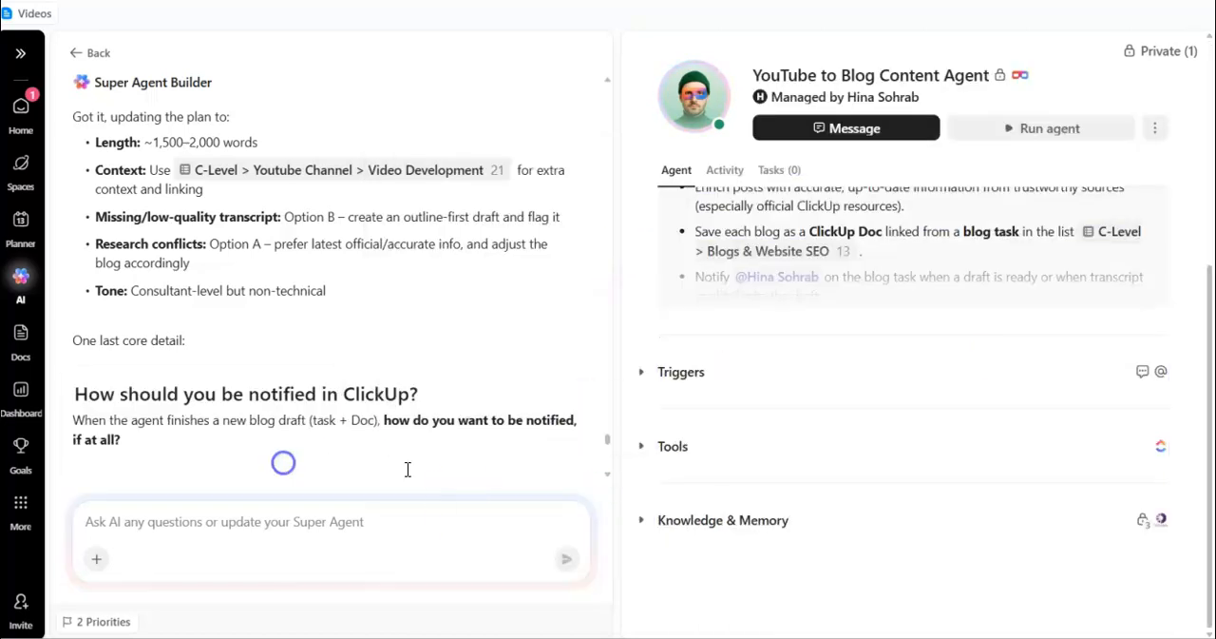
pyautogui.click(1039, 123)
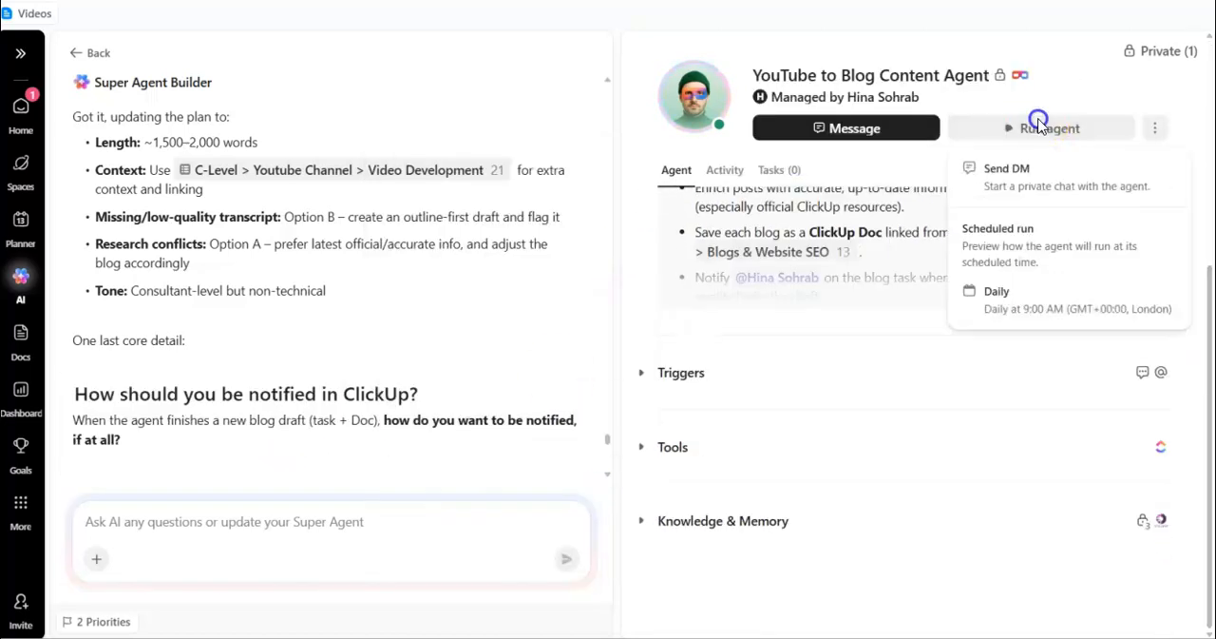
pyautogui.click(999, 169)
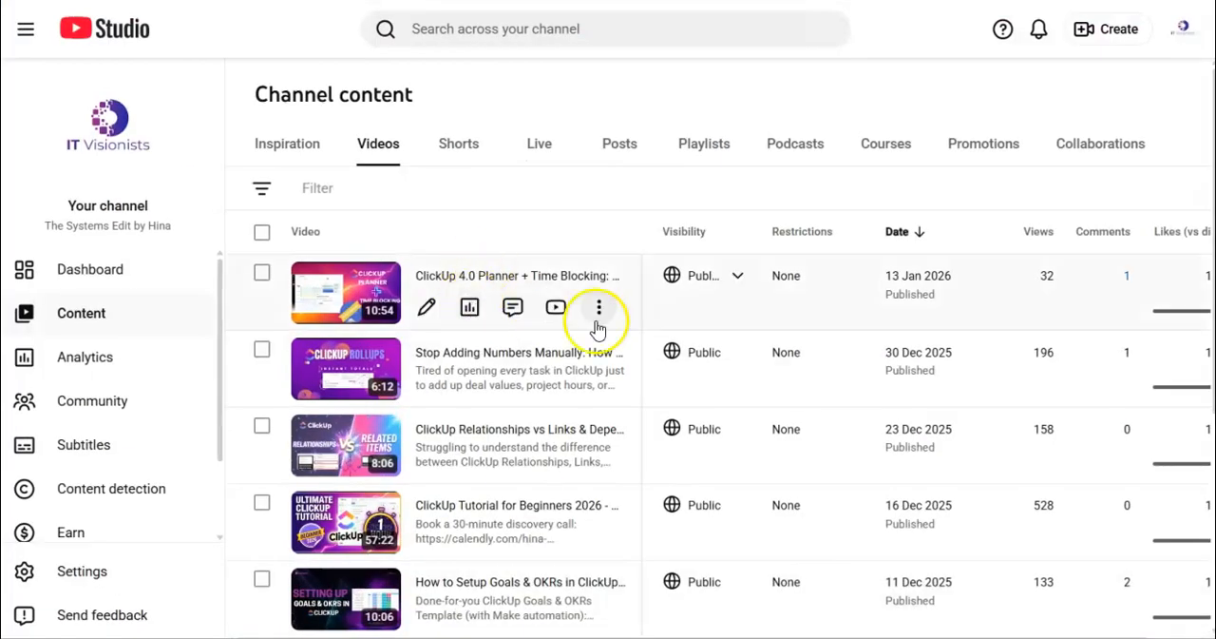
# Start the conversation with "Hey, let's get started!" and reply in its thread with "here you go:" and the YouTube video link.
pyautogui.click(599, 323)
pyautogui.click(546, 357)
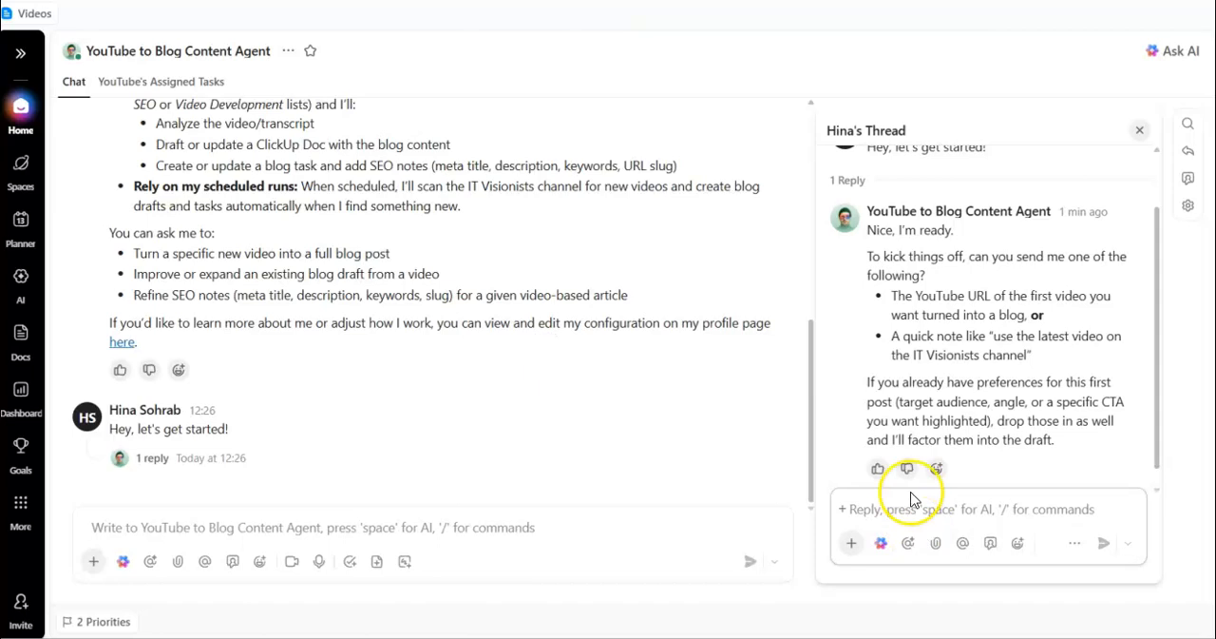
pyautogui.write('here you go:')
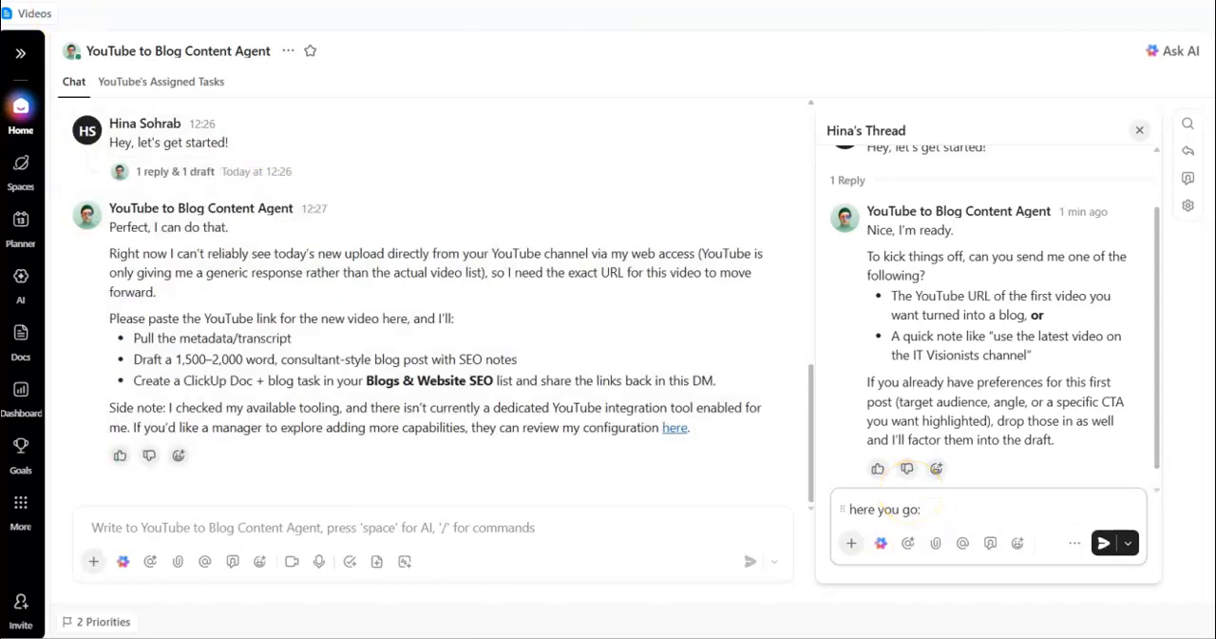
pyautogui.click(1105, 546)
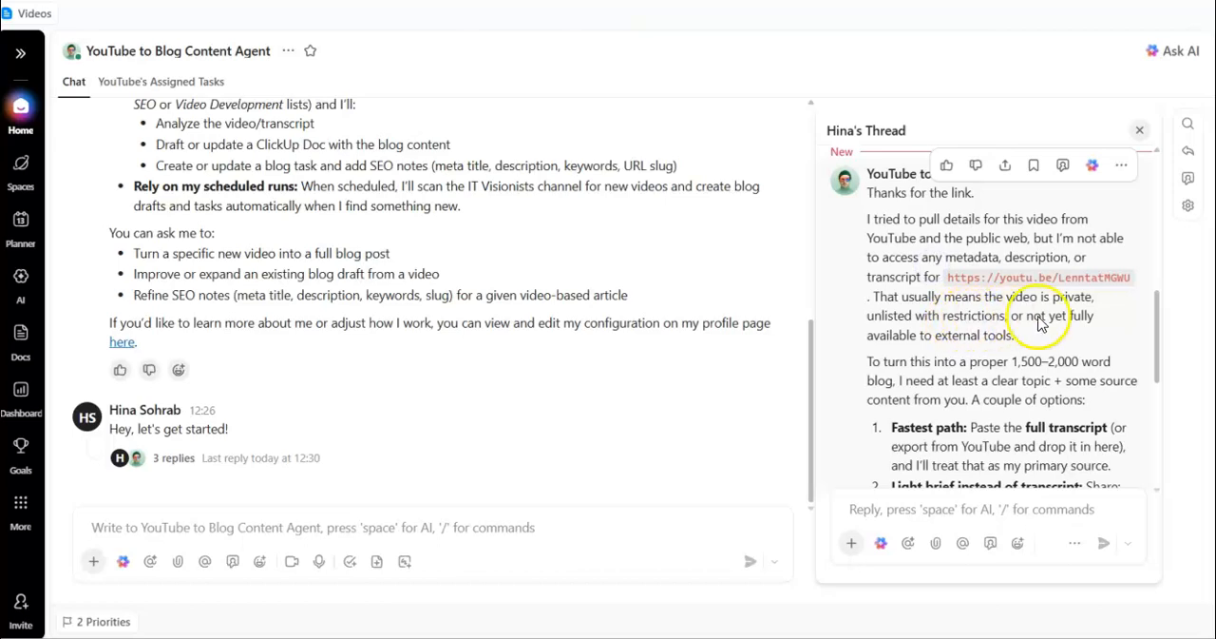
# Read the agent's request for source content and reply in the thread with "I am sharing the transcript:" followed by the video transcript.
pyautogui.moveTo(1153, 366); pyautogui.dragTo(1144, 397)
pyautogui.moveTo(1138, 406); pyautogui.dragTo(1138, 408)
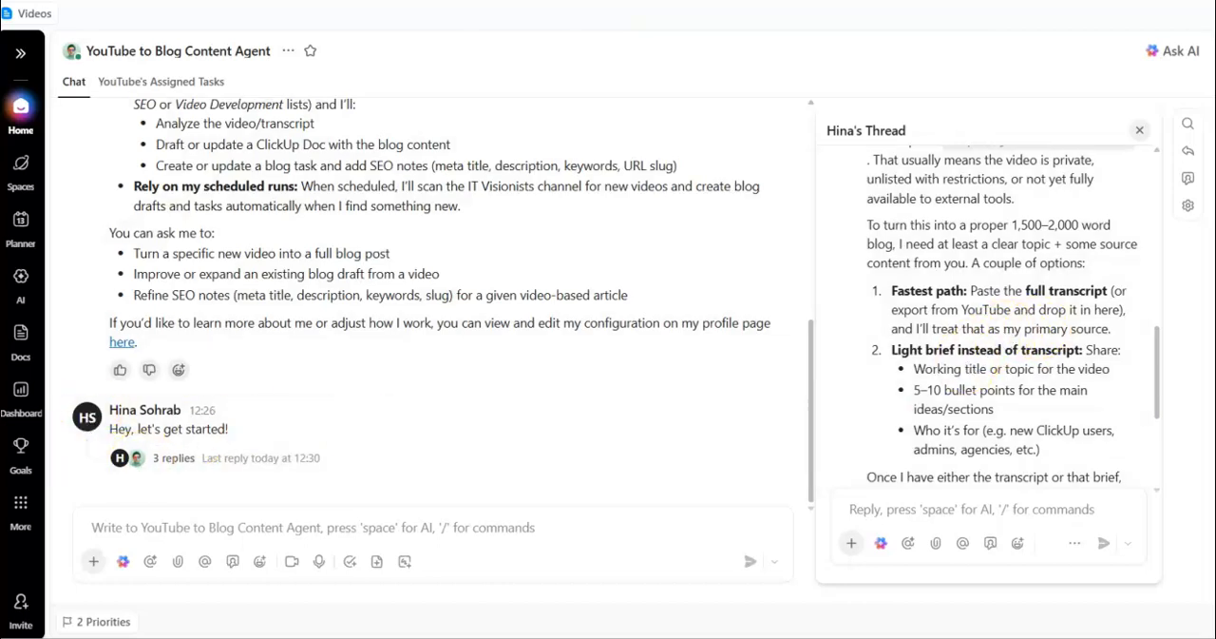
pyautogui.moveTo(1158, 340); pyautogui.dragTo(1160, 440)
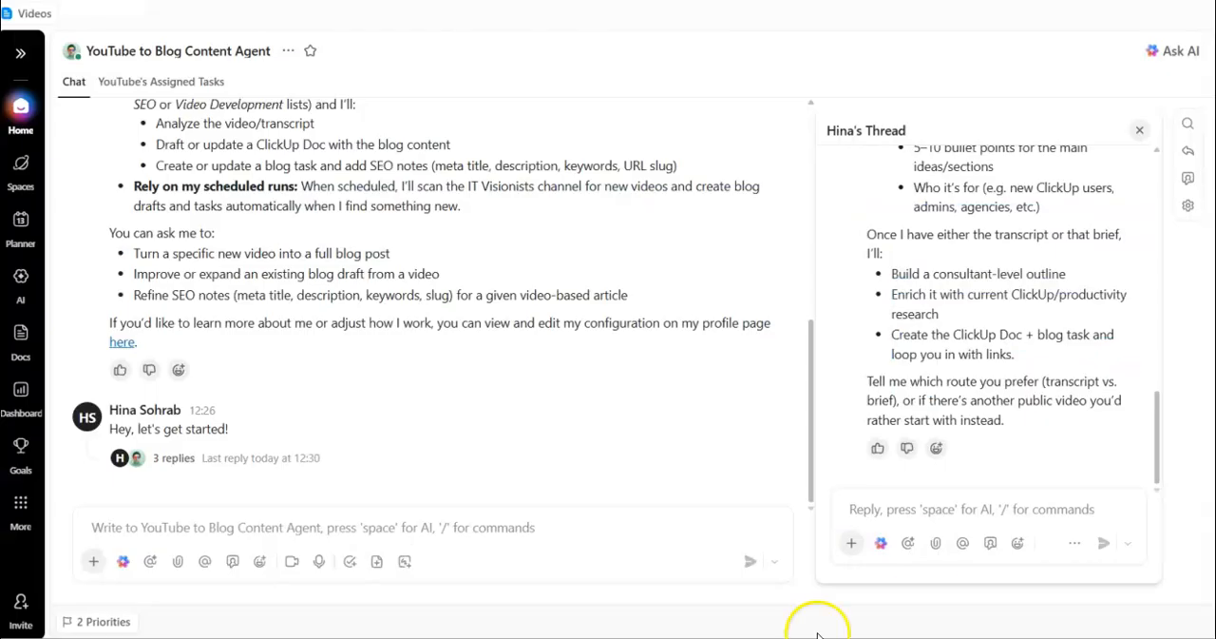
pyautogui.click(899, 507)
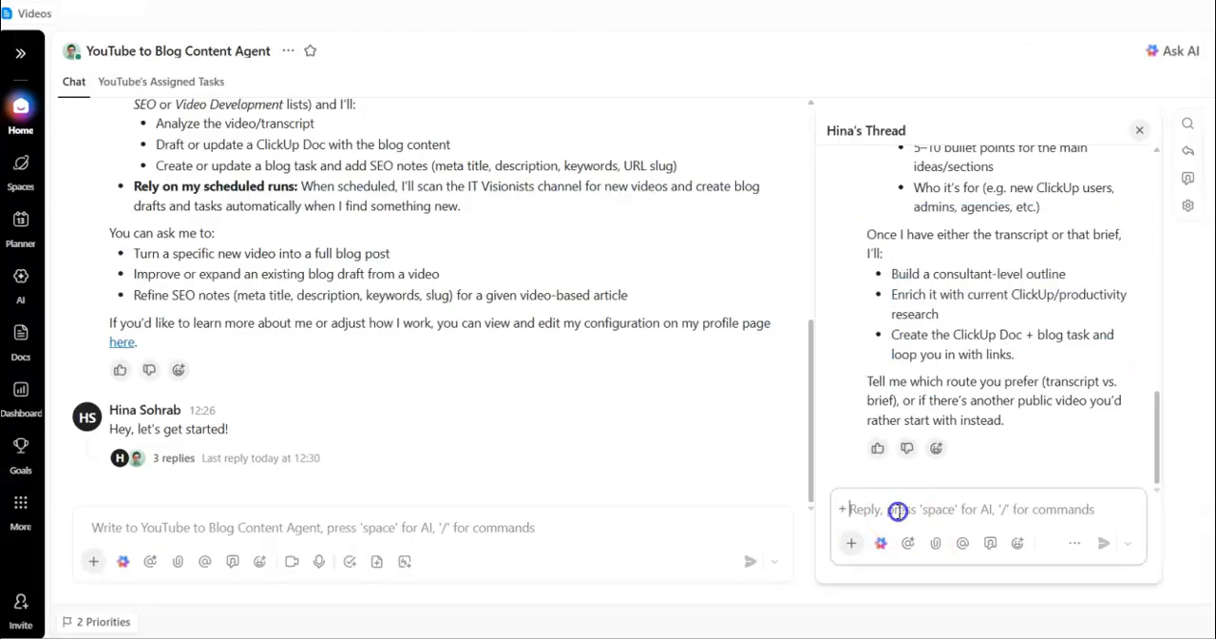
pyautogui.write('I am sharing the tr')
pyautogui.write('anscript:')
pyautogui.hotkey('shift', 'Return')
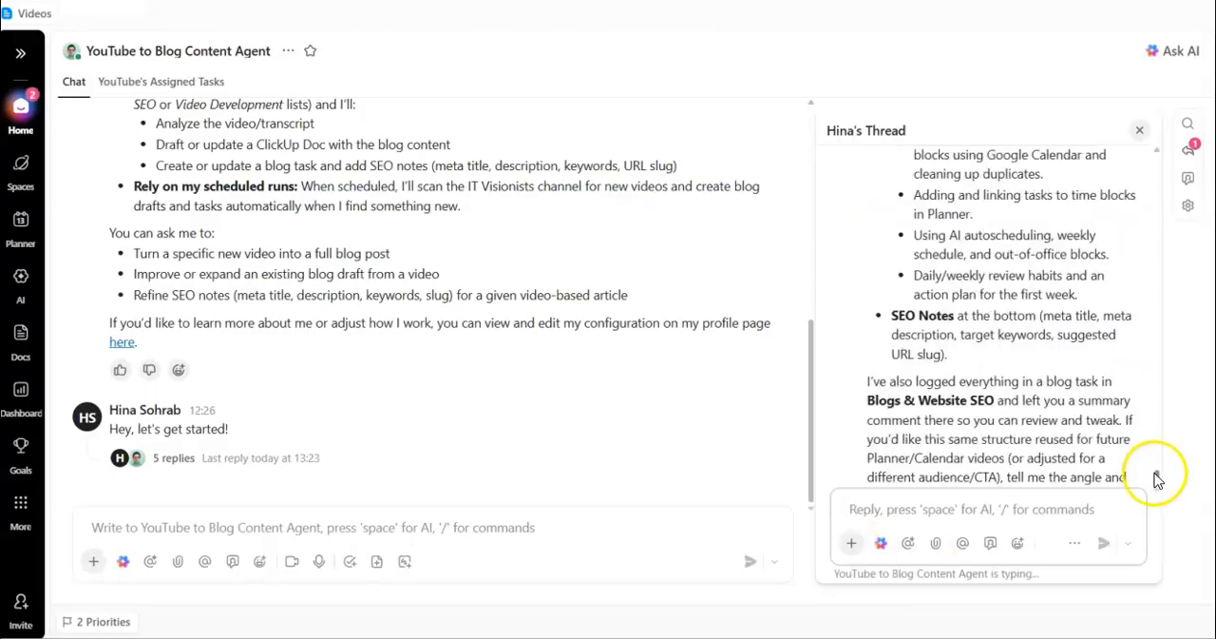
# Review the agent's summary of the draft Doc and blog task, and examine the draft Doc through to its SEO notes.
pyautogui.moveTo(1157, 478); pyautogui.dragTo(1150, 457)
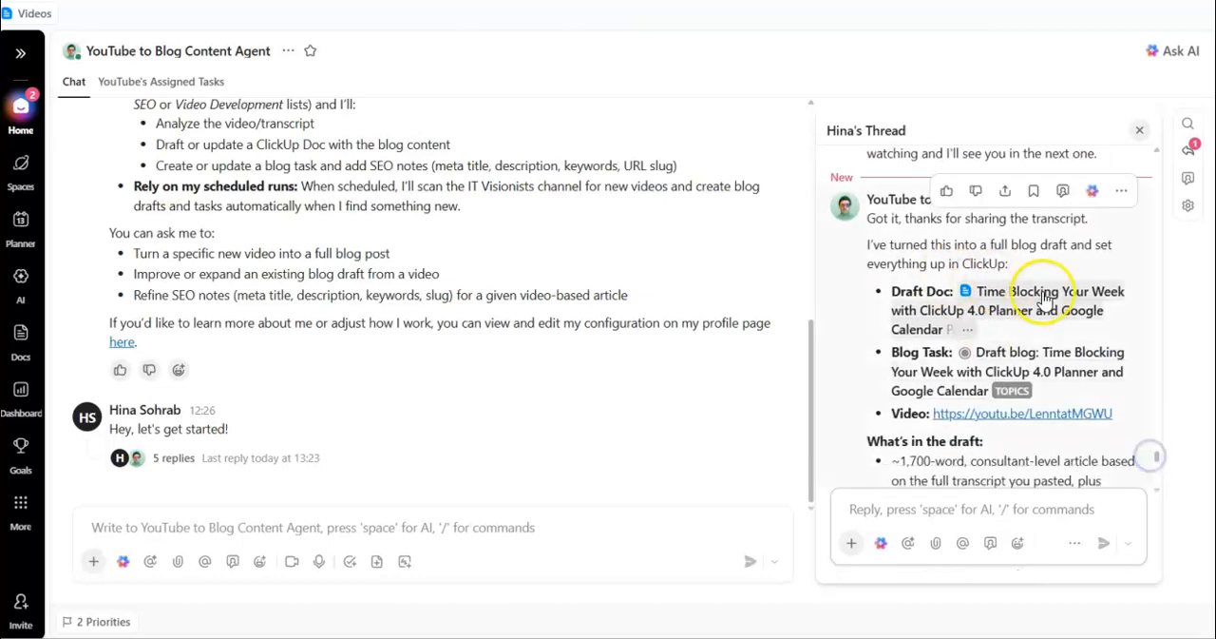
pyautogui.moveTo(1045, 375)
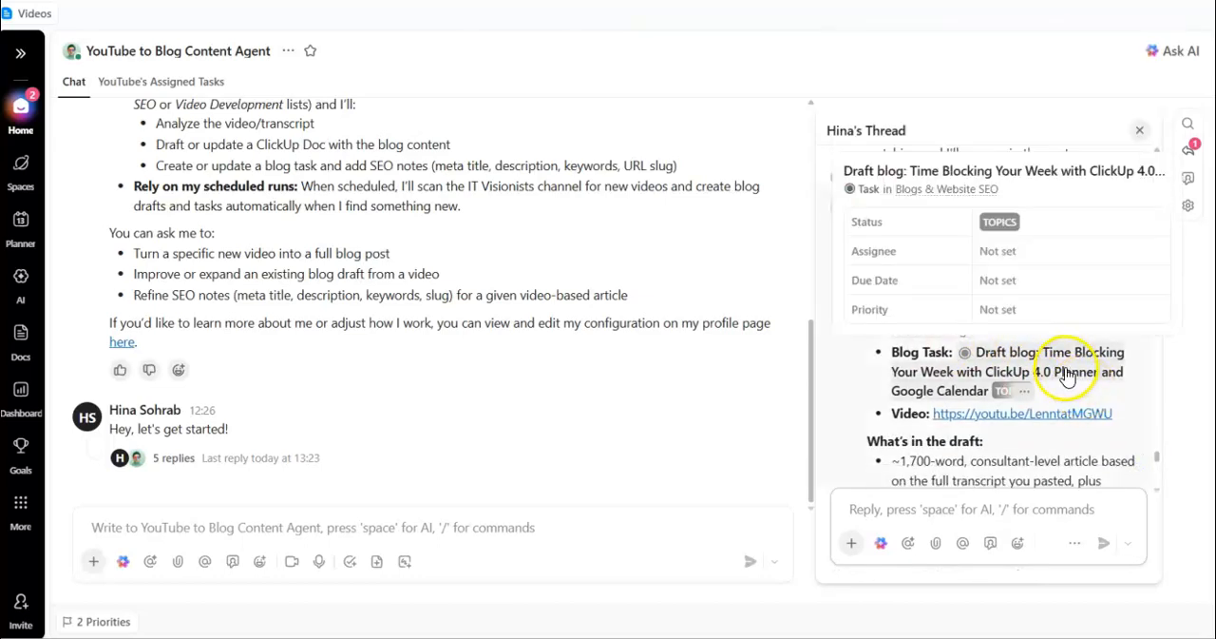
pyautogui.moveTo(1157, 457); pyautogui.dragTo(1158, 460)
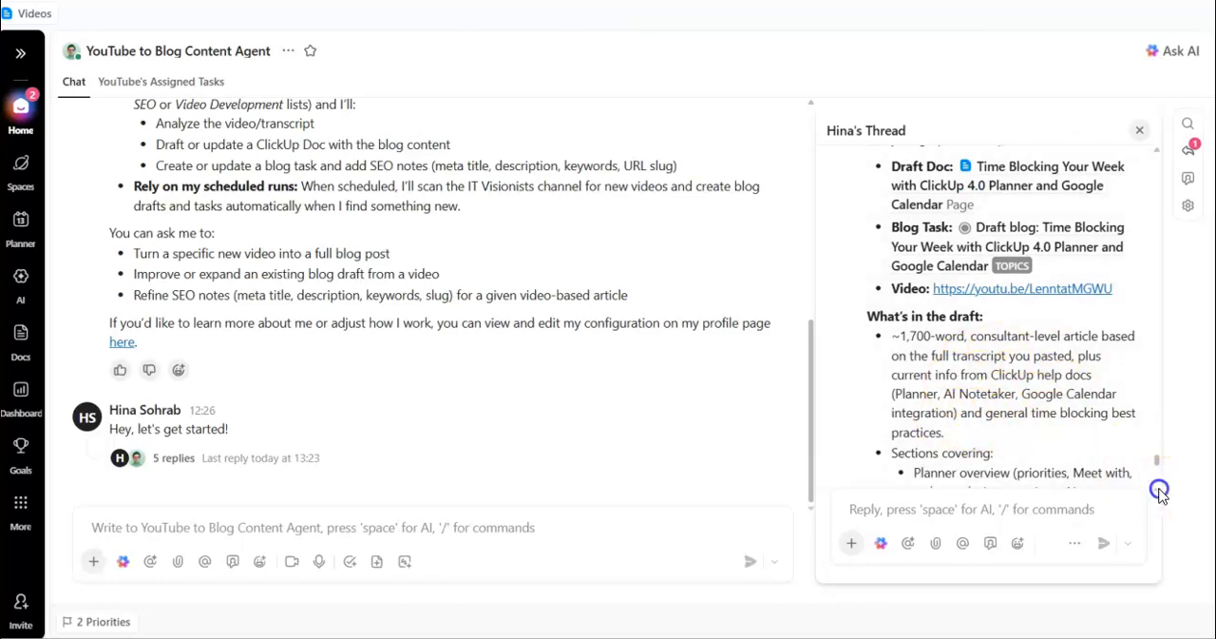
pyautogui.scroll(-6, 1156, 463)
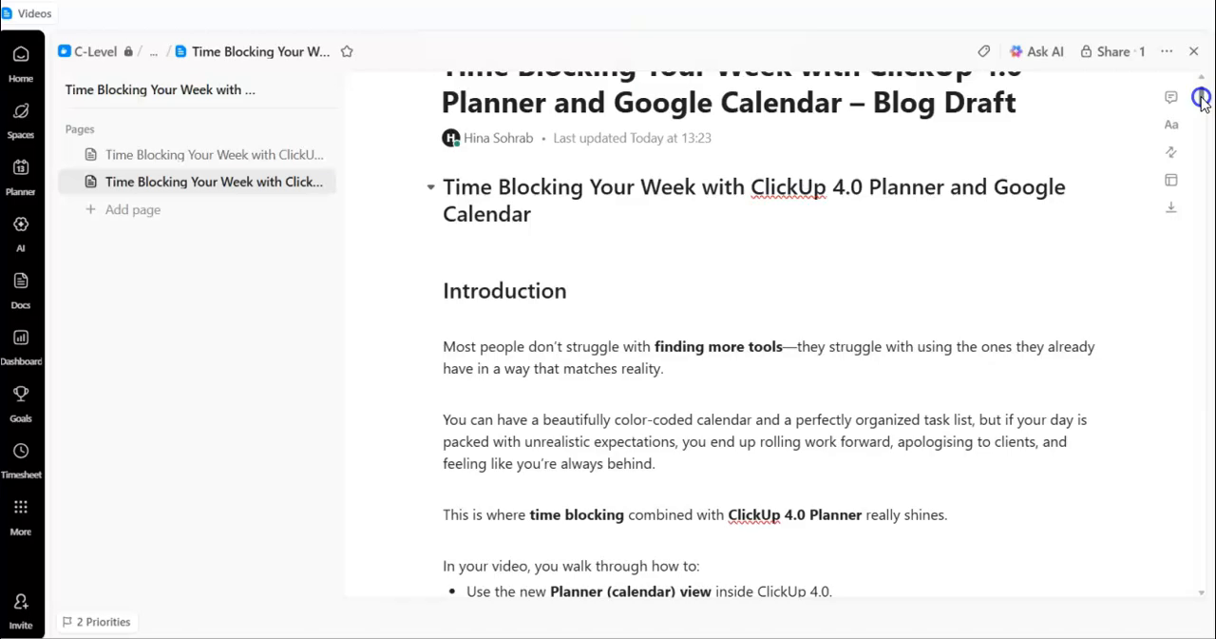
pyautogui.moveTo(1203, 99); pyautogui.dragTo(1203, 575)
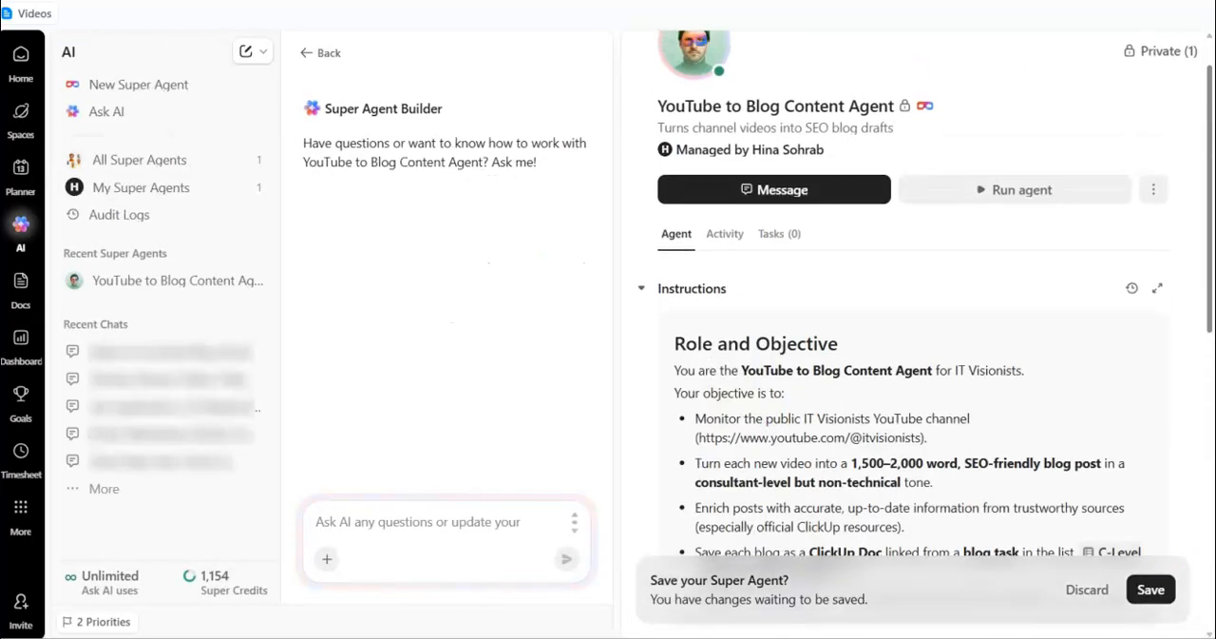
pyautogui.scroll(-2, 815, 239)
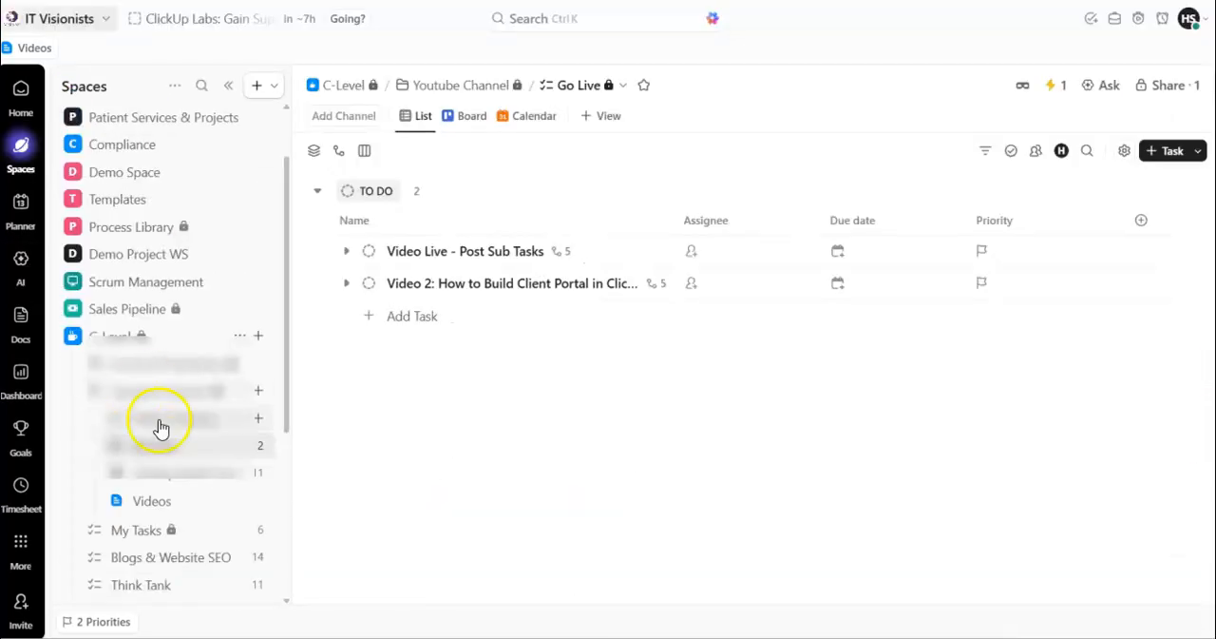
# Open the Go Live list in the Youtube Channel folder and check the "Video Live - Post Sub Tasks" task.
pyautogui.click(163, 430)
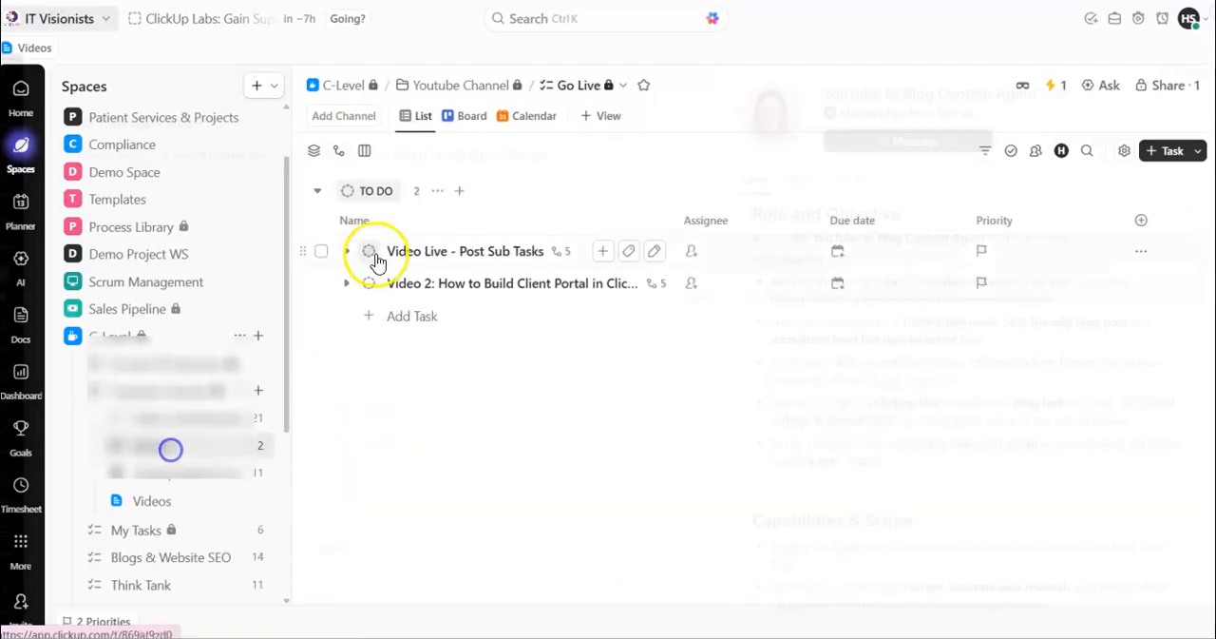
pyautogui.click(369, 251)
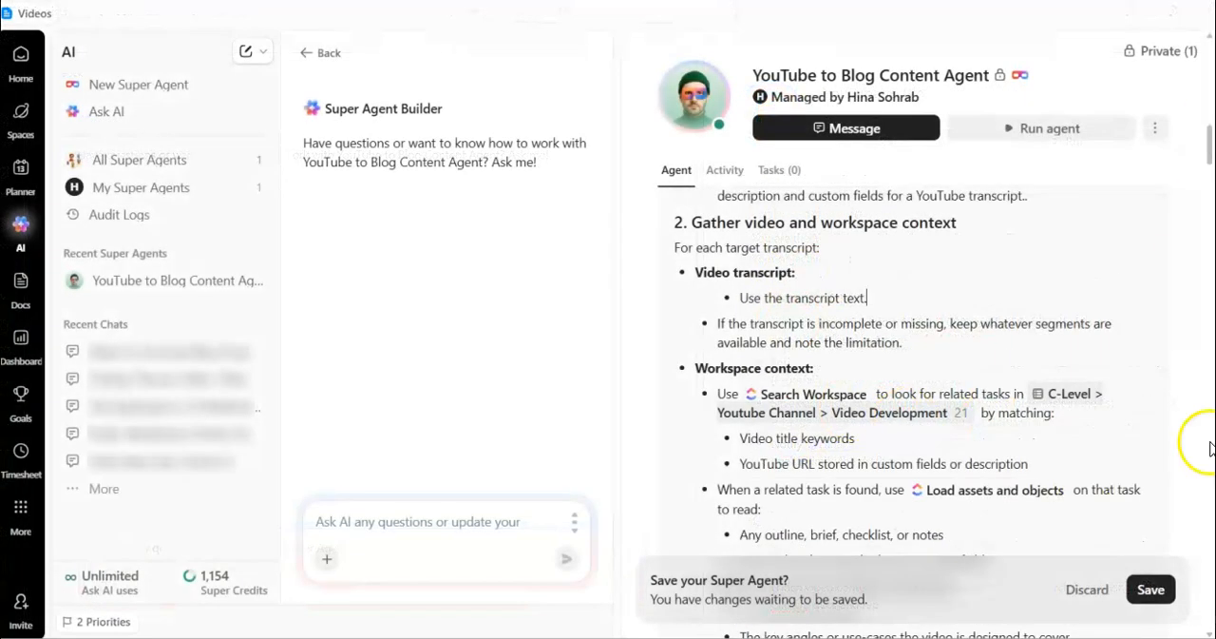
# Replace wording in the agent's instructions with "transcript" and save the changes to the Super Agent.
pyautogui.click(815, 396)
pyautogui.press('BackSpace')
pyautogui.press('BackSpace')
pyautogui.press('BackSpace')
pyautogui.write('transcript')
pyautogui.moveTo(1209, 151)
pyautogui.mouseDown()
pyautogui.moveTo(1181, 310)
pyautogui.moveTo(1187, 609)
pyautogui.mouseUp()
pyautogui.click(1151, 583)
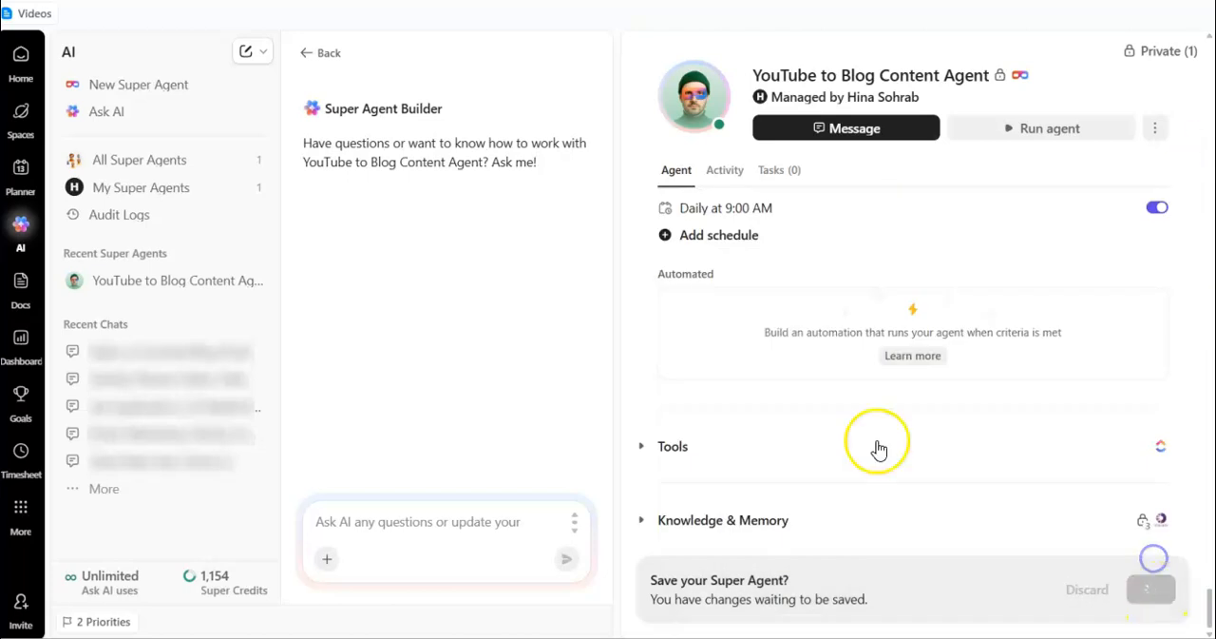